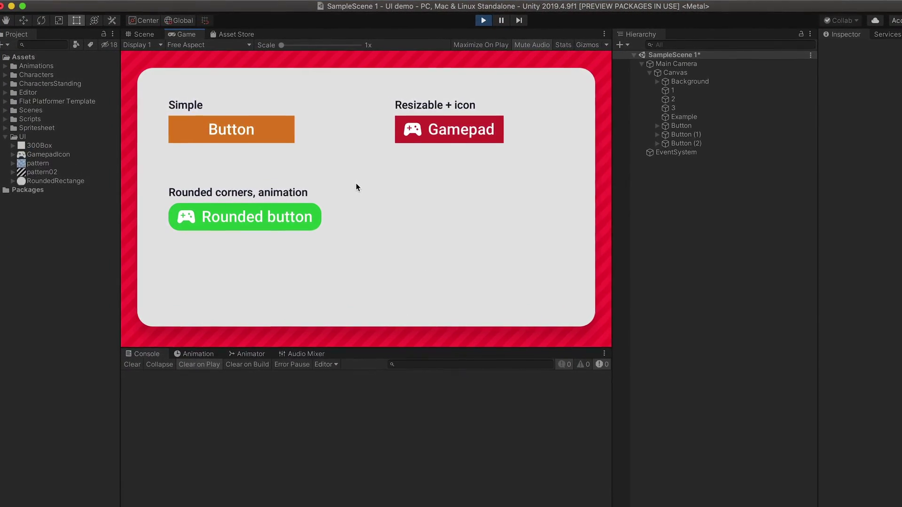
# Try the demo's orange and Gamepad buttons, then add a new Image under the Canvas
pyautogui.click(240, 125)
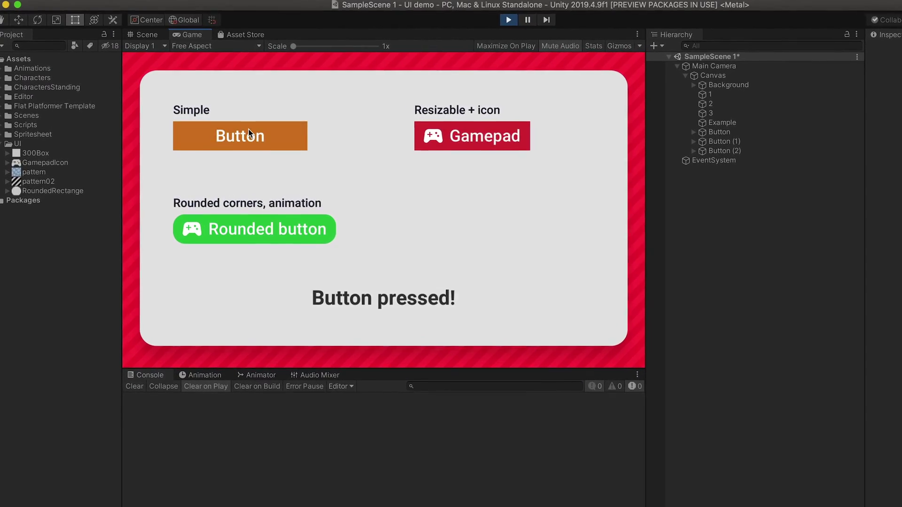
pyautogui.click(498, 132)
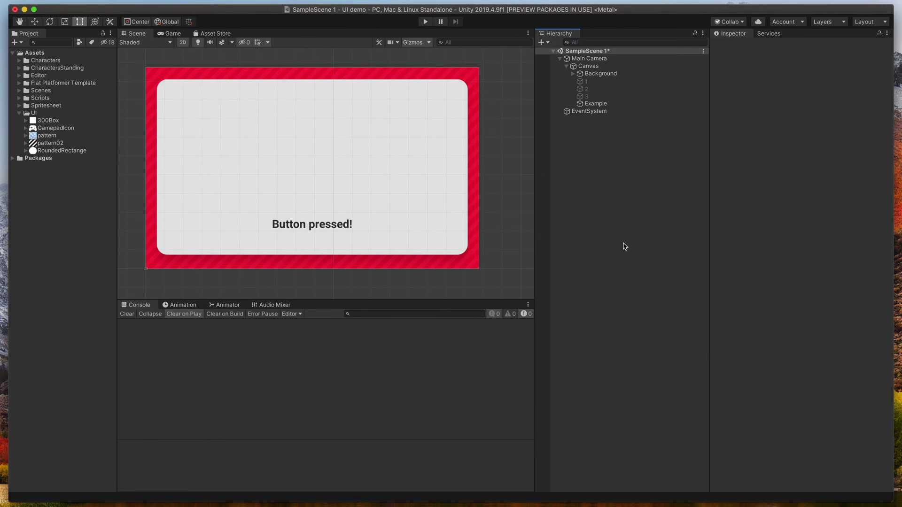
pyautogui.rightClick(589, 66)
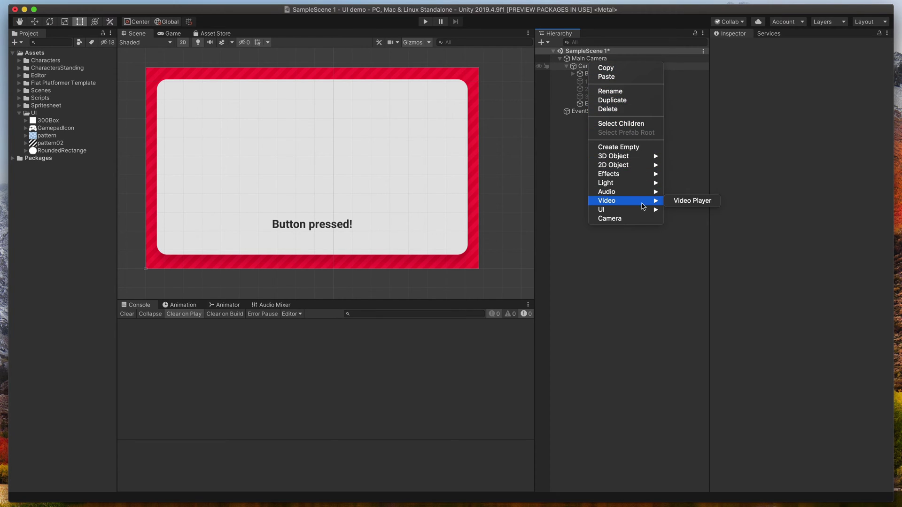
pyautogui.moveTo(641, 210)
pyautogui.click(681, 227)
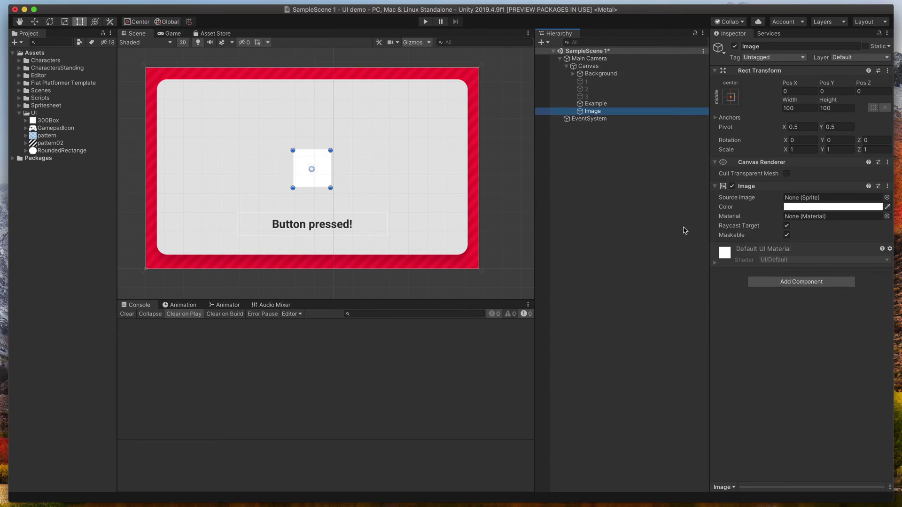
# Colour the image orange (DA7D22) and stretch it into a bar about 228 × 50
pyautogui.click(846, 207)
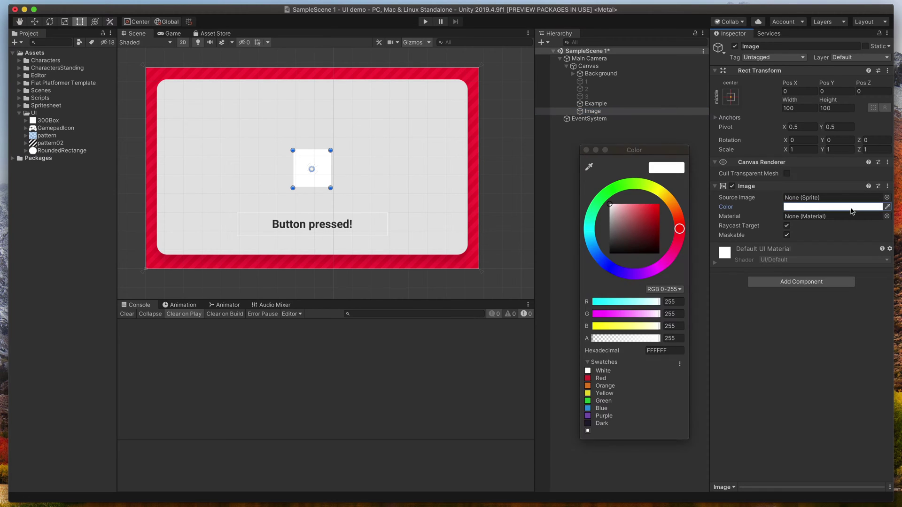
pyautogui.click(591, 386)
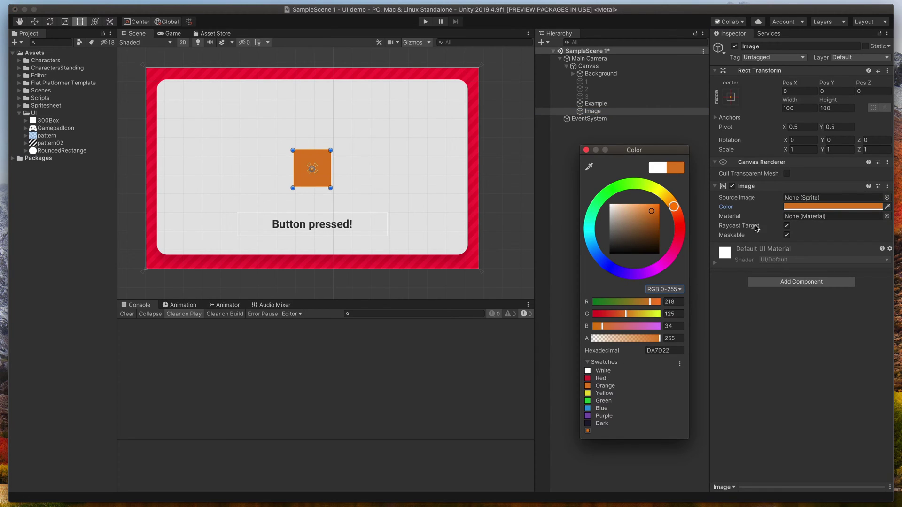
pyautogui.click(327, 187)
pyautogui.keyDown('alt'); pyautogui.moveTo(329, 187); pyautogui.dragTo(355, 179); pyautogui.keyUp('alt')
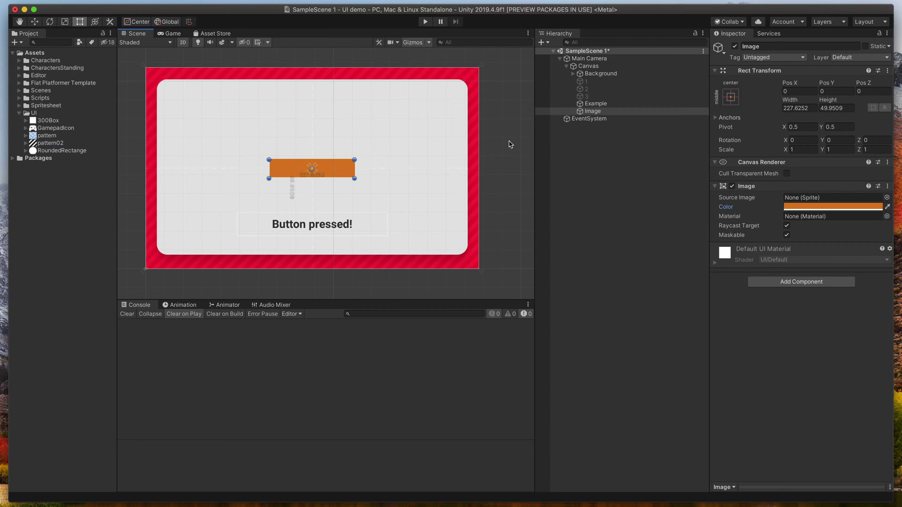
pyautogui.click(592, 112)
# Add a Text child to the Image and Alt-apply the stretch-stretch anchor preset
pyautogui.rightClick(613, 114)
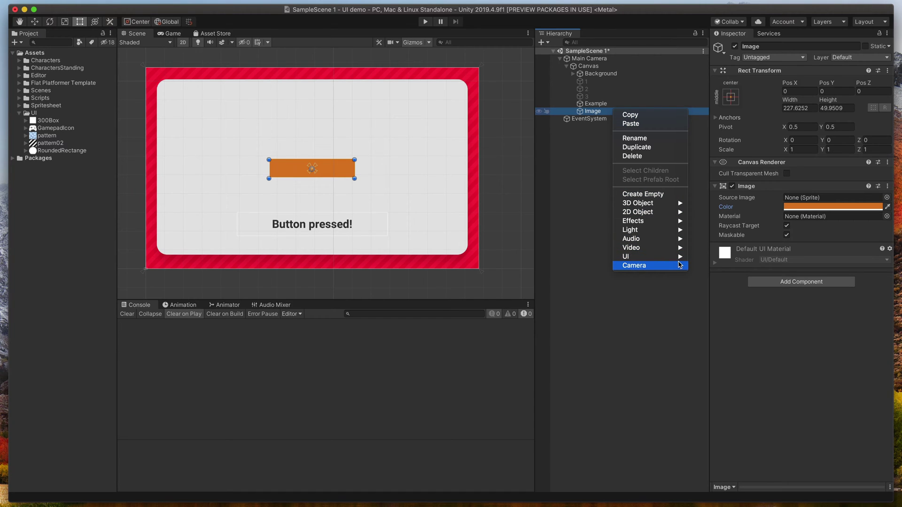
pyautogui.click(704, 257)
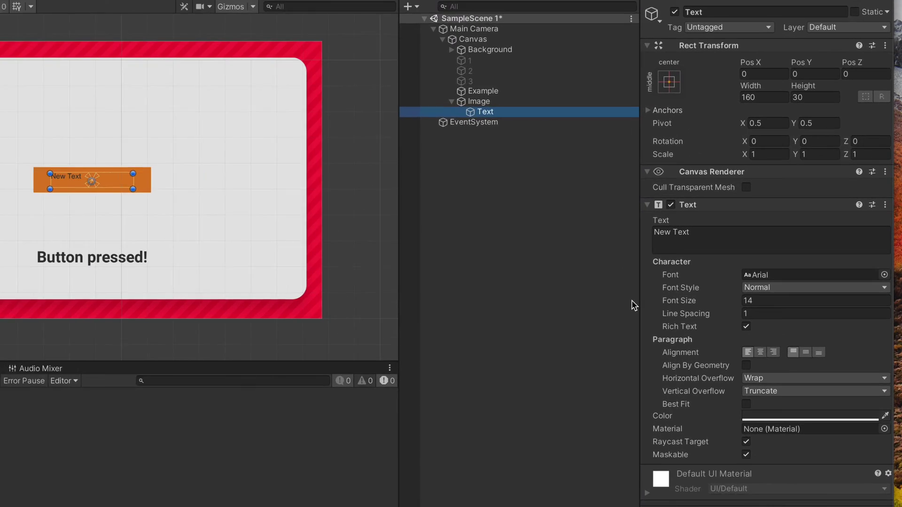
pyautogui.click(661, 80)
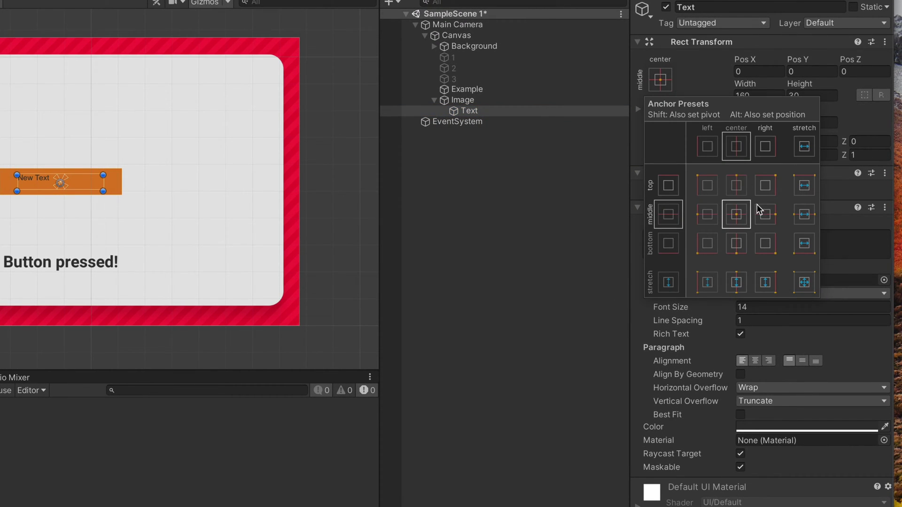
pyautogui.press('alt')
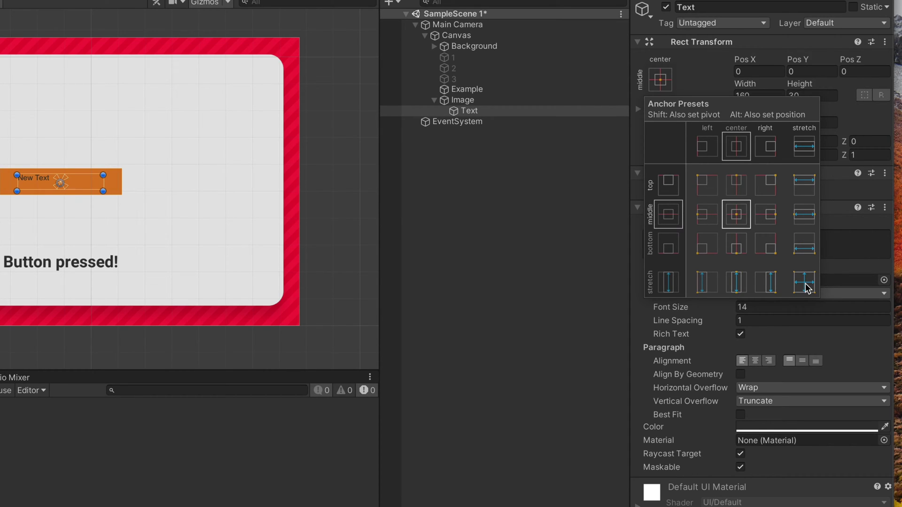
pyautogui.keyDown('alt'); pyautogui.click(806, 287); pyautogui.keyUp('alt')
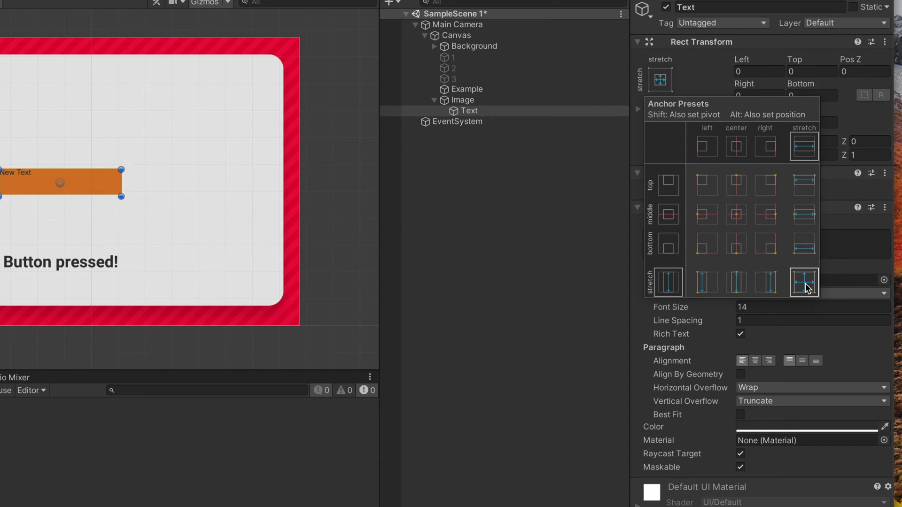
# Change the label text to 'Button' in Roboto-Medium at font size 28
pyautogui.click(571, 340)
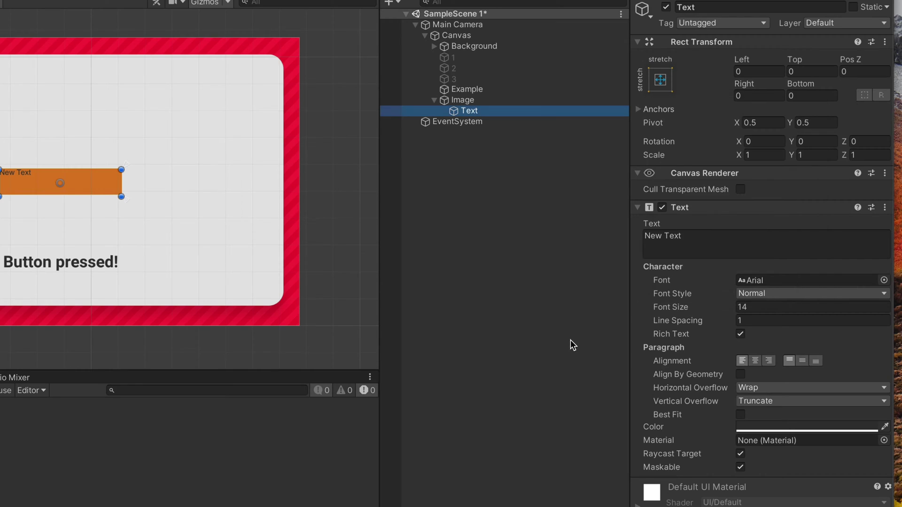
pyautogui.click(699, 249)
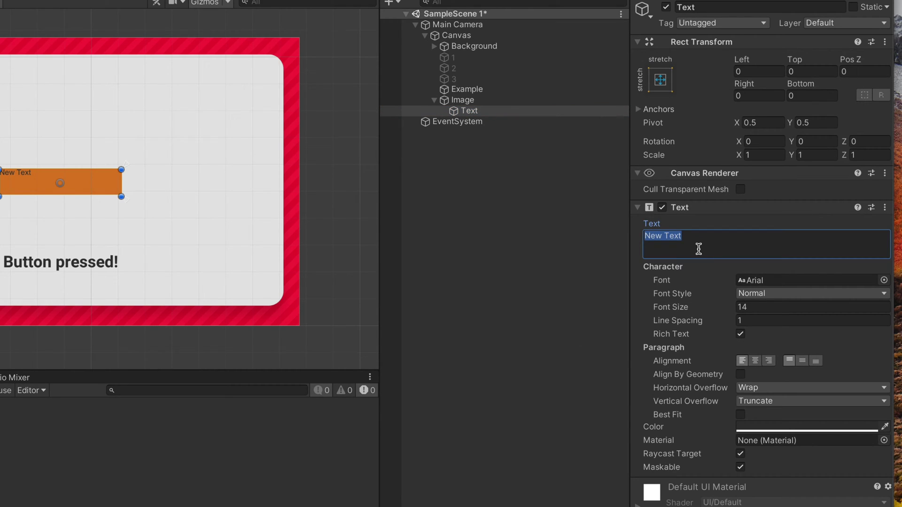
pyautogui.write('Button')
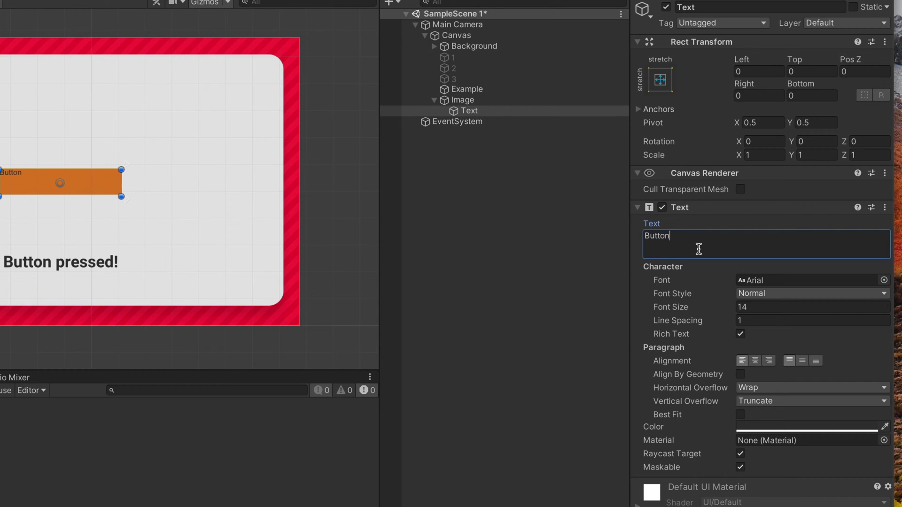
pyautogui.click(767, 305)
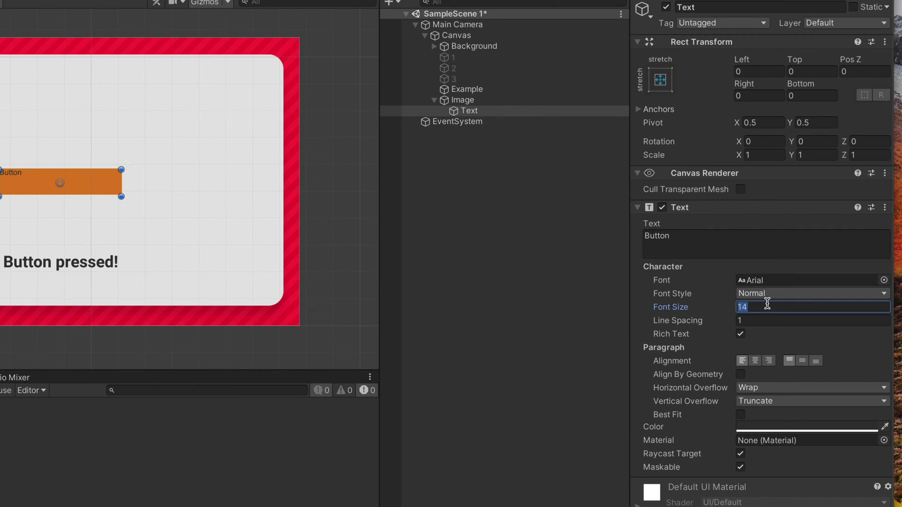
pyautogui.click(884, 280)
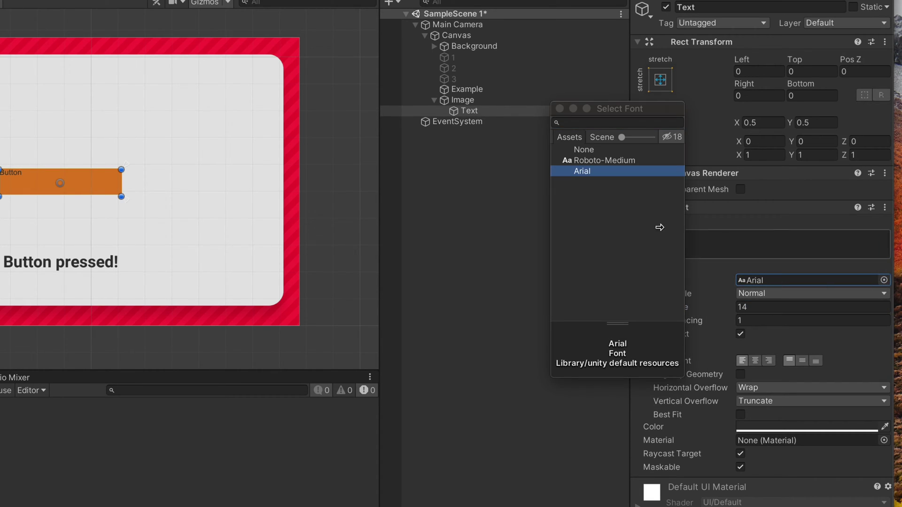
pyautogui.click(592, 161)
pyautogui.click(766, 308)
pyautogui.write('2')
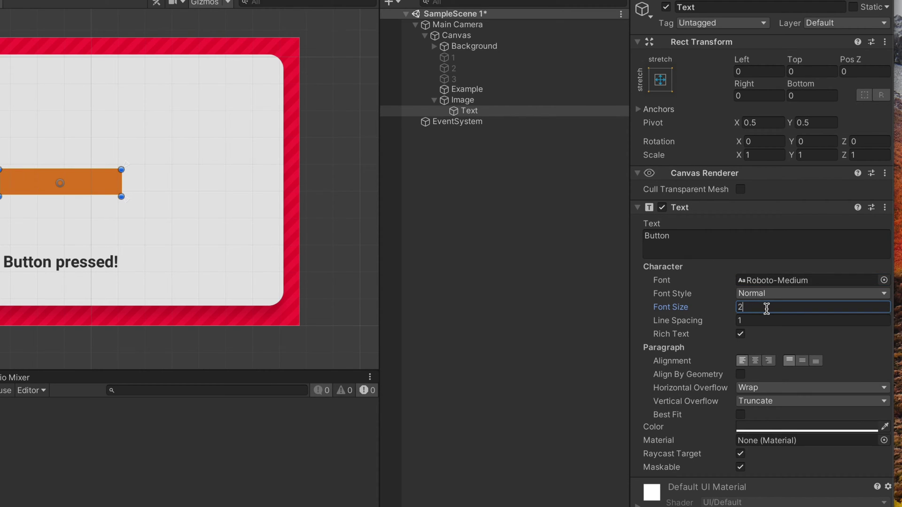
pyautogui.write('8')
# Centre the label horizontally and vertically and colour it white
pyautogui.click(756, 360)
pyautogui.click(800, 360)
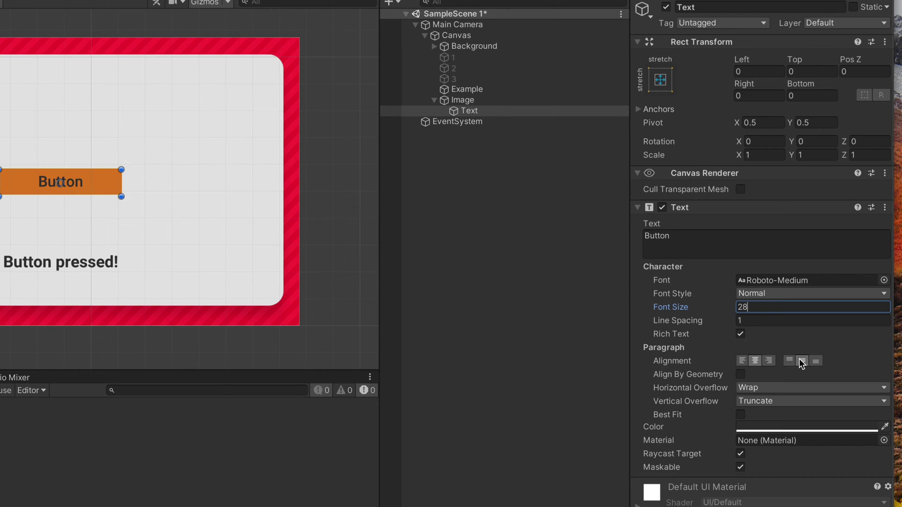
pyautogui.click(783, 425)
pyautogui.click(529, 275)
pyautogui.moveTo(506, 253); pyautogui.dragTo(409, 156)
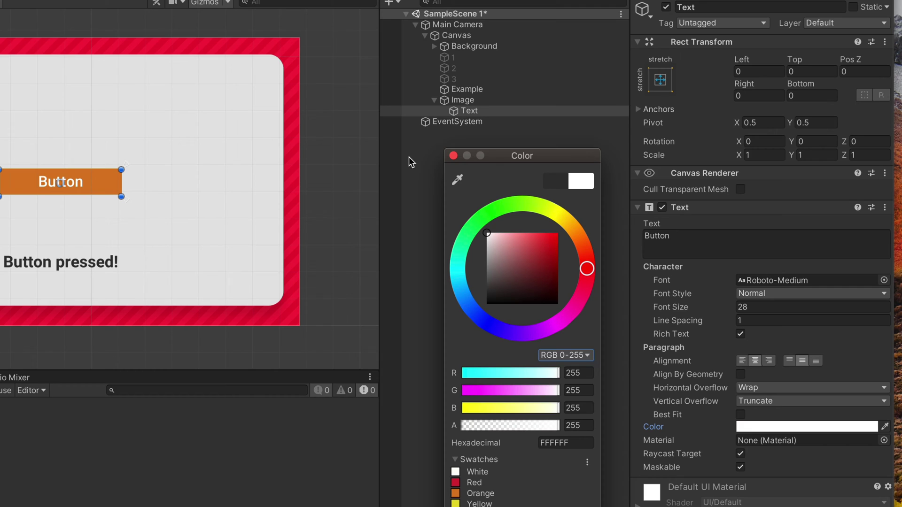
pyautogui.click(453, 155)
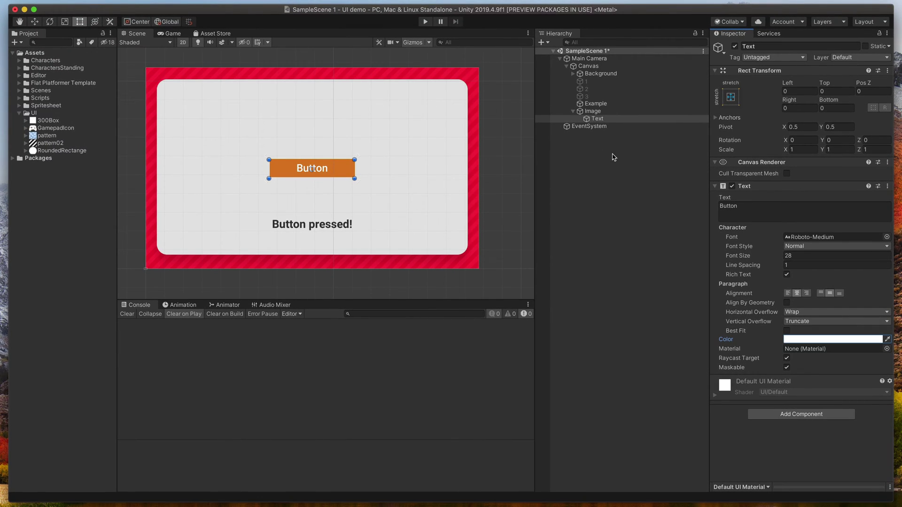
pyautogui.click(611, 112)
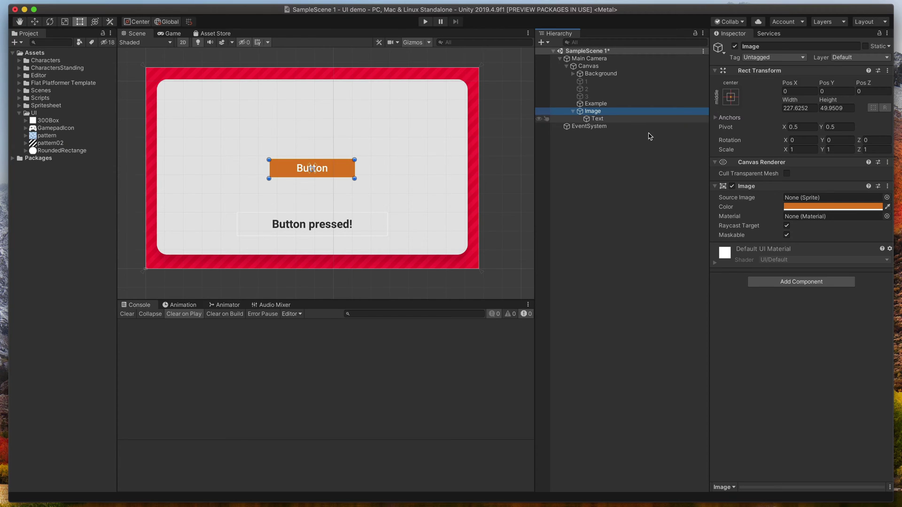
# Rename the Image to 'Button' and add a Button component with Color Tint transition
pyautogui.write('B')
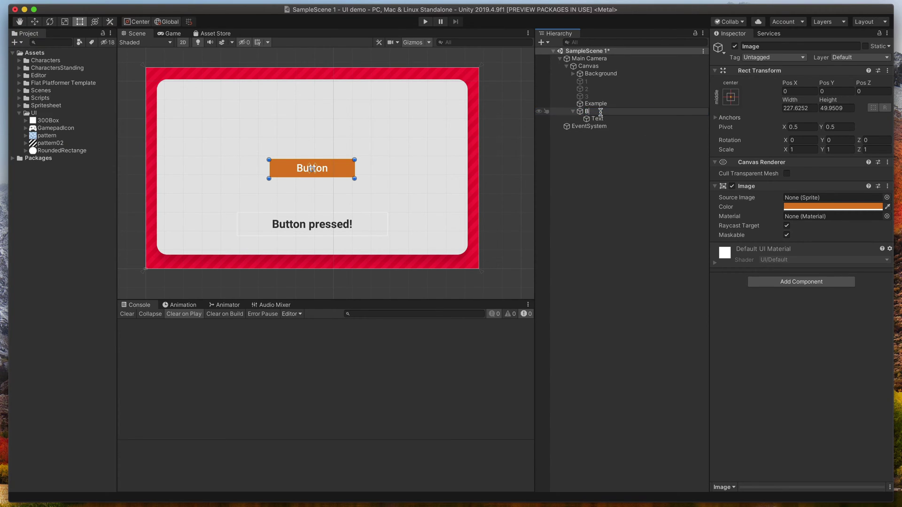
pyautogui.write('utton')
pyautogui.press('Return')
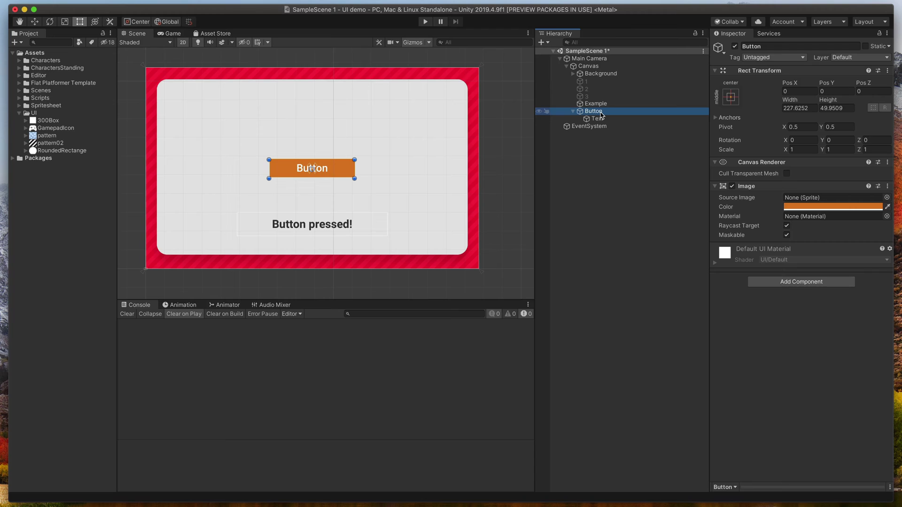
pyautogui.click(798, 283)
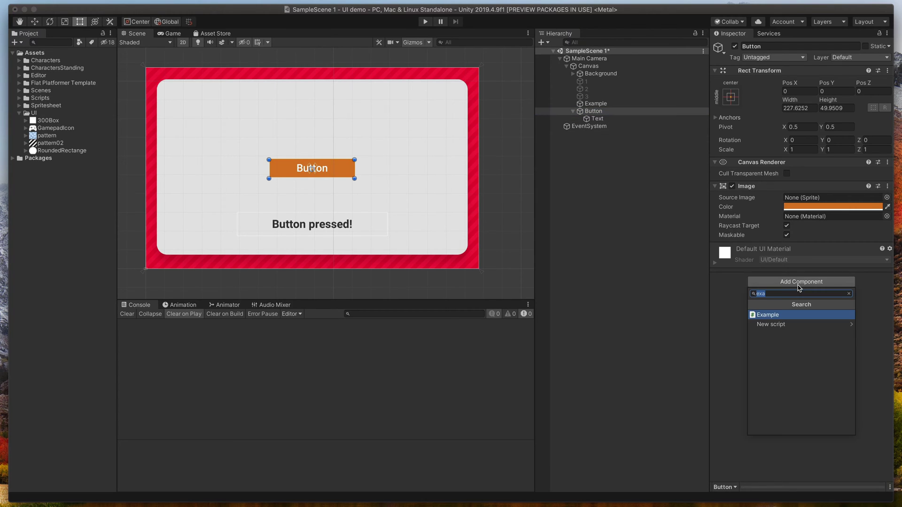
pyautogui.write('butt')
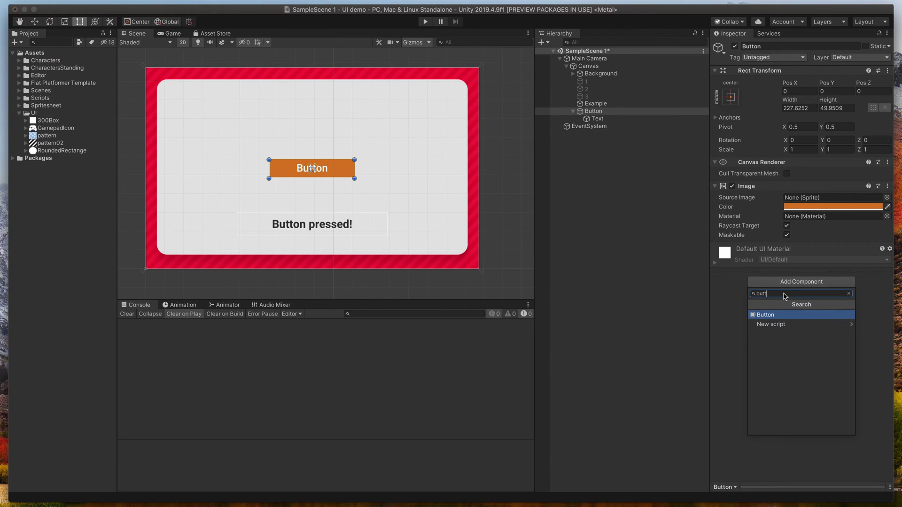
pyautogui.click(782, 315)
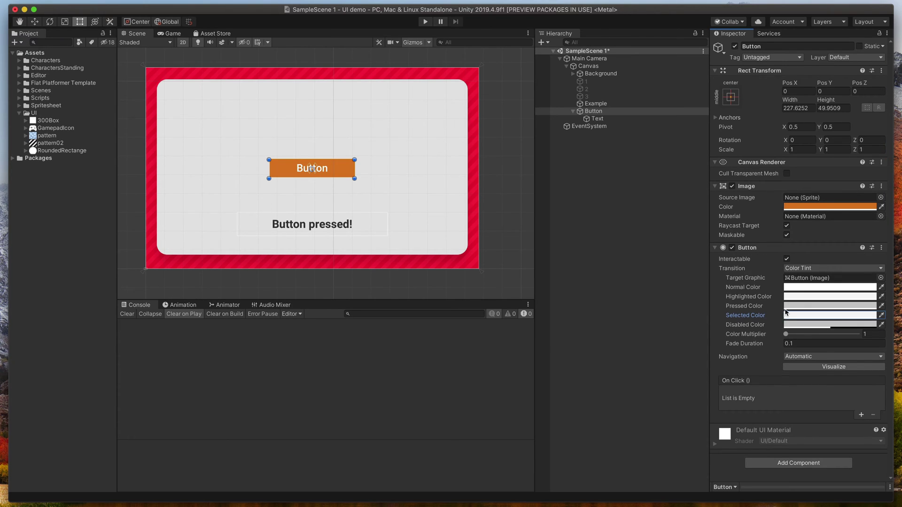
# Make the highlighted colour light grey and have On Click call Example.ButtonClick
pyautogui.click(806, 297)
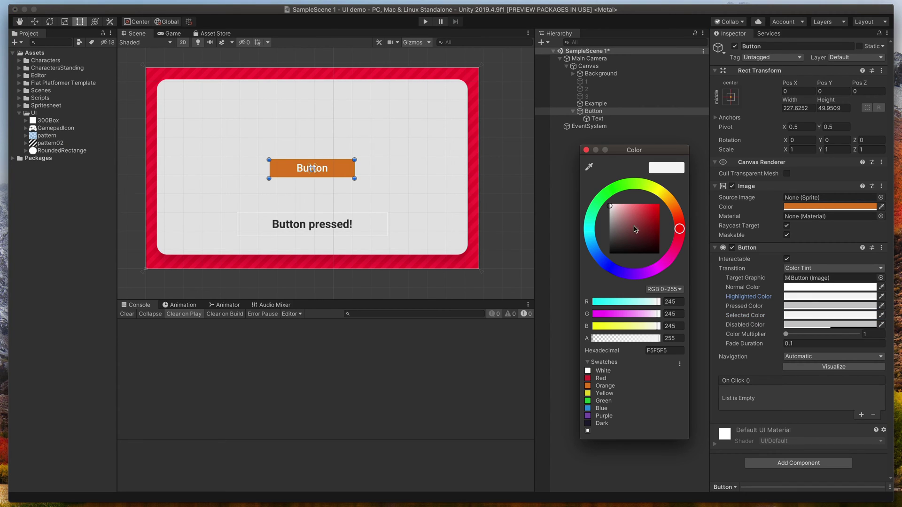
pyautogui.moveTo(616, 212); pyautogui.dragTo(604, 214)
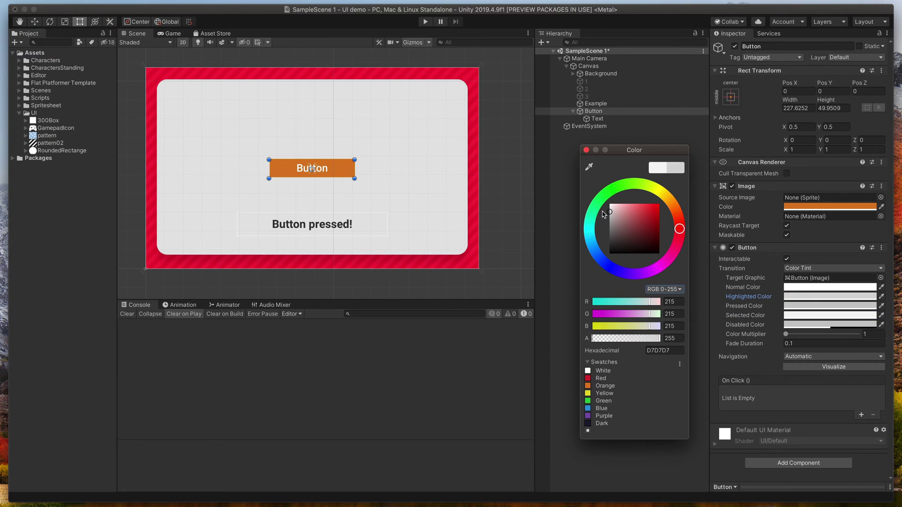
pyautogui.click(862, 415)
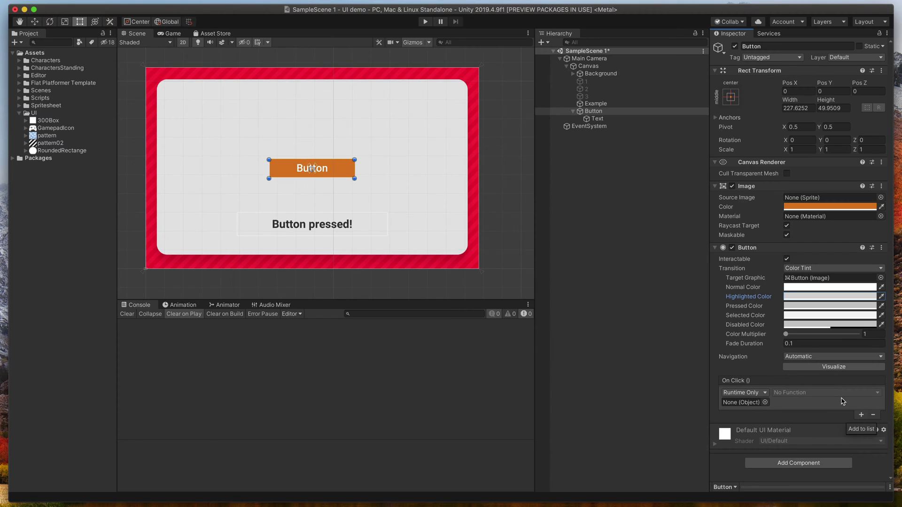
pyautogui.moveTo(580, 109); pyautogui.dragTo(742, 404)
pyautogui.click(793, 394)
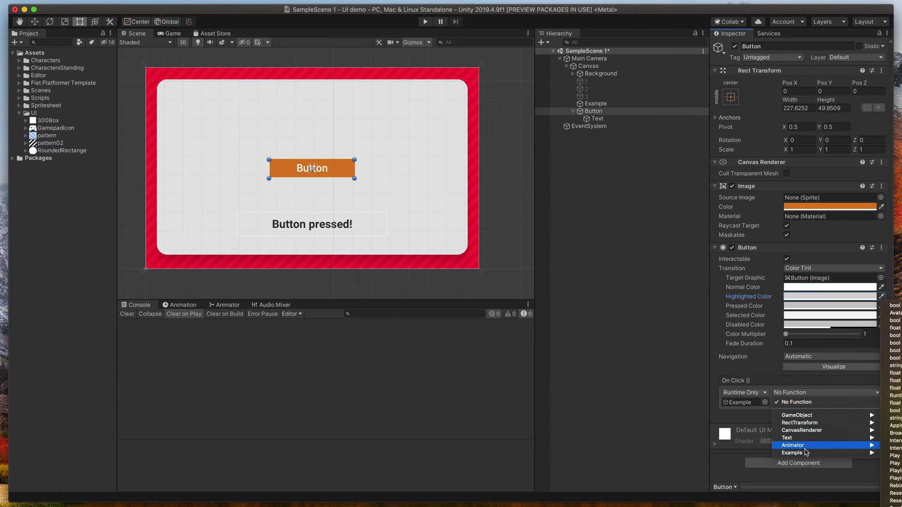
pyautogui.moveTo(806, 454)
pyautogui.click(898, 499)
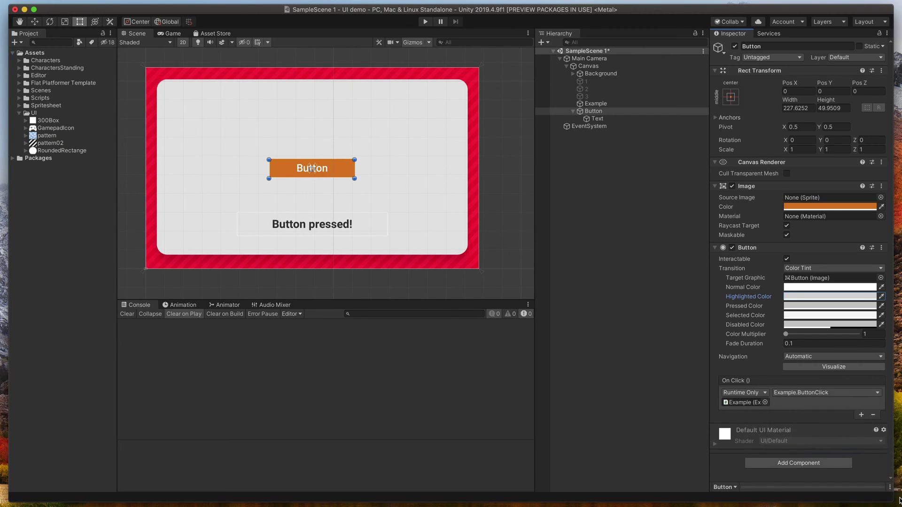
# Enter Play mode and press the orange button in the Game view to test it
pyautogui.click(426, 22)
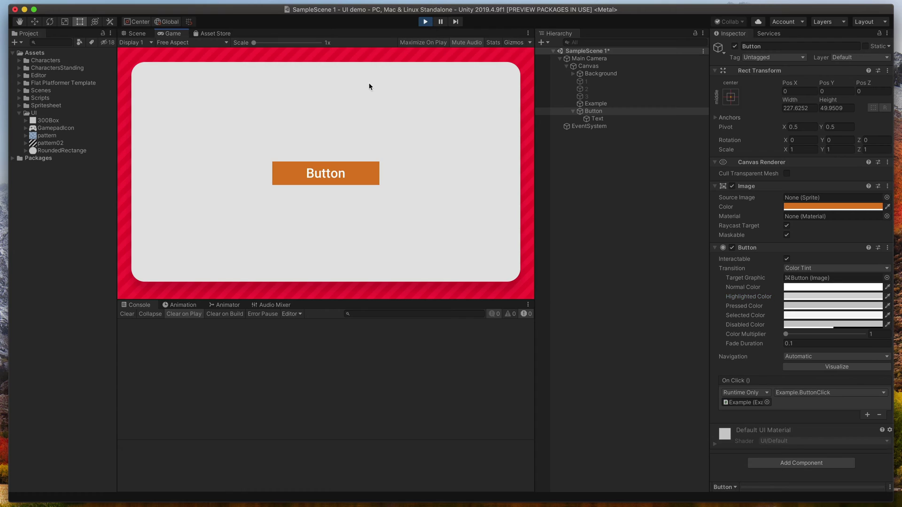
pyautogui.click(338, 178)
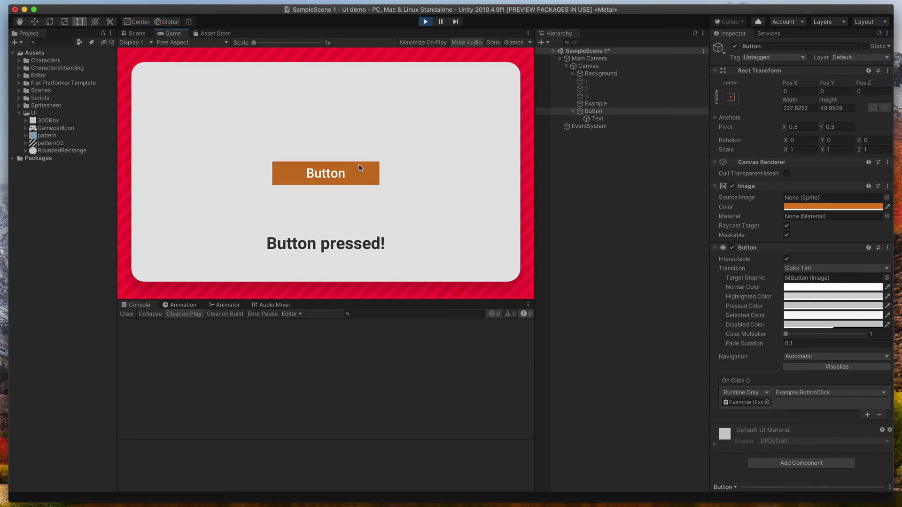
pyautogui.click(367, 170)
# Stop Play mode and move the Button to the panel's upper left
pyautogui.click(425, 21)
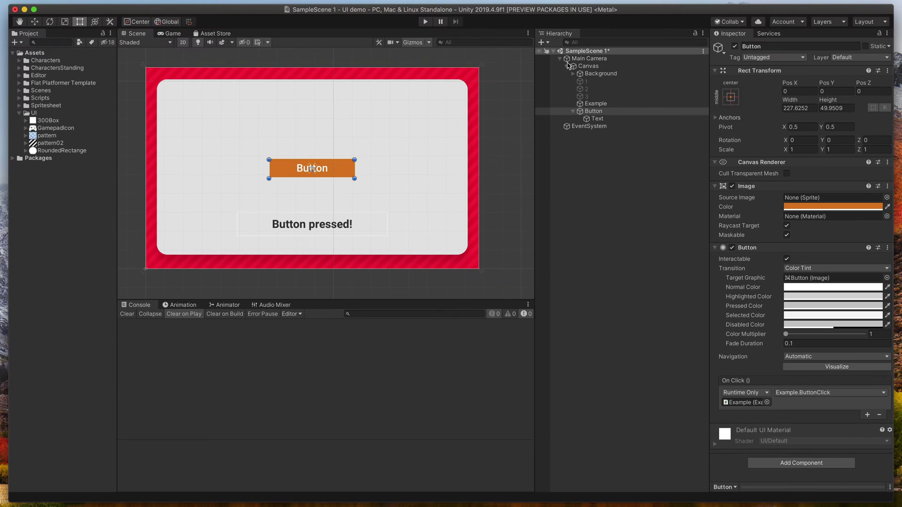
pyautogui.click(593, 111)
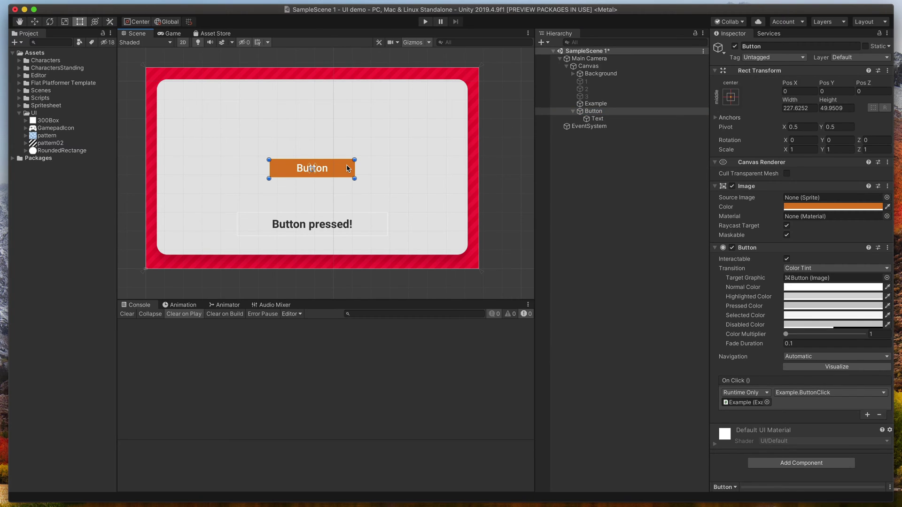
pyautogui.moveTo(342, 168); pyautogui.dragTo(252, 121)
# Duplicate the button, move Button (1) to the right and colour it red
pyautogui.click(651, 111)
pyautogui.press('super+d')
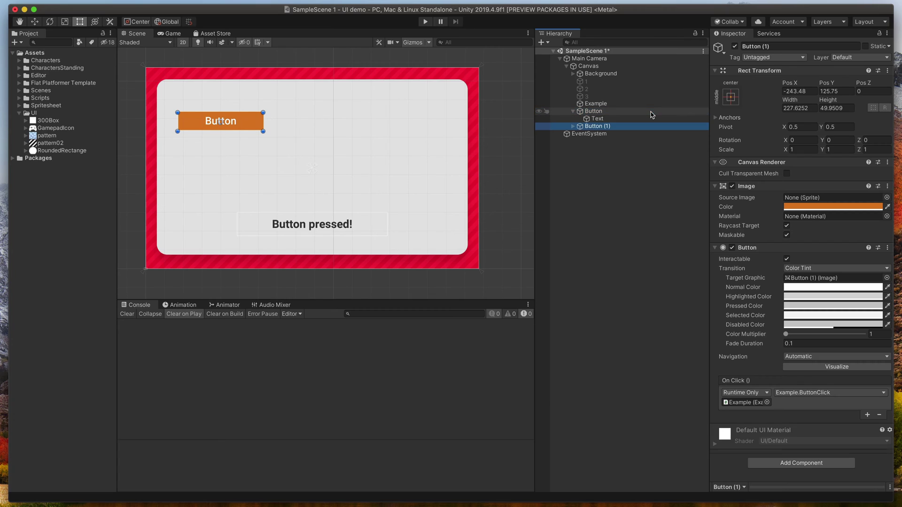
pyautogui.moveTo(253, 127); pyautogui.dragTo(406, 128)
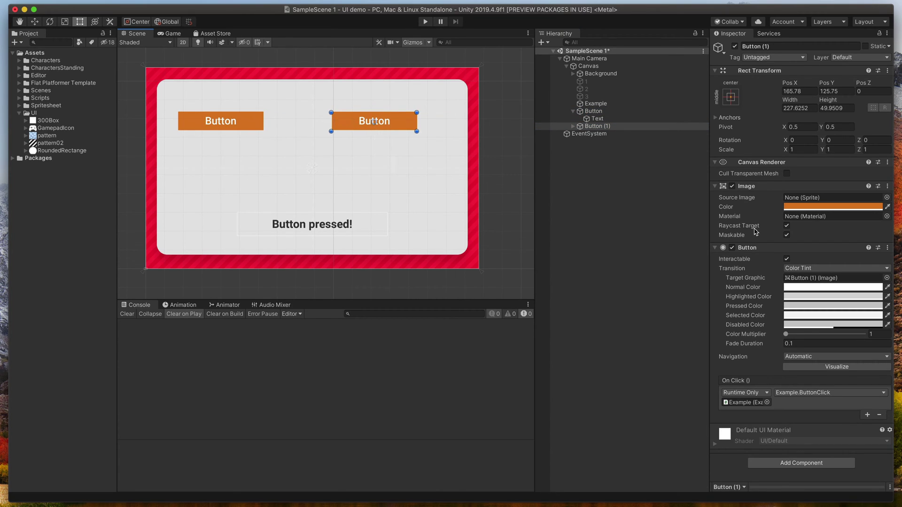
pyautogui.click(828, 207)
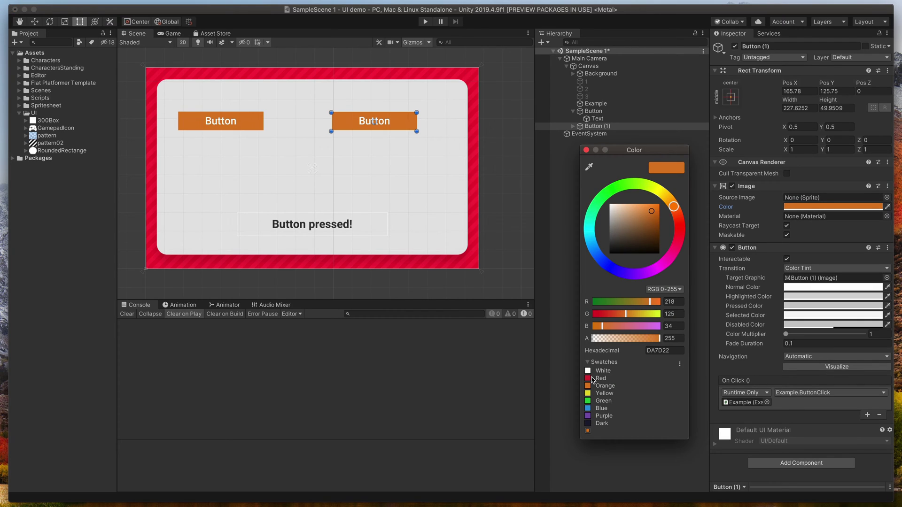
pyautogui.click(588, 379)
pyautogui.click(573, 300)
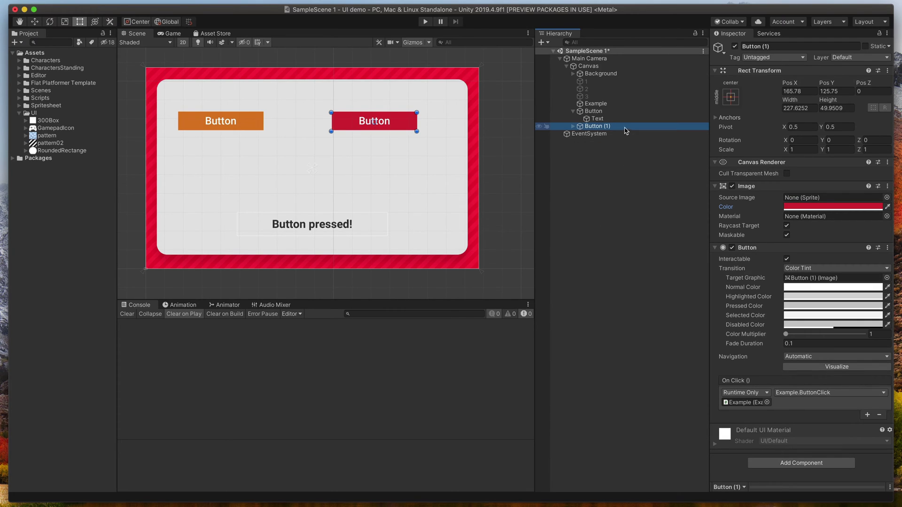
pyautogui.rightClick(600, 127)
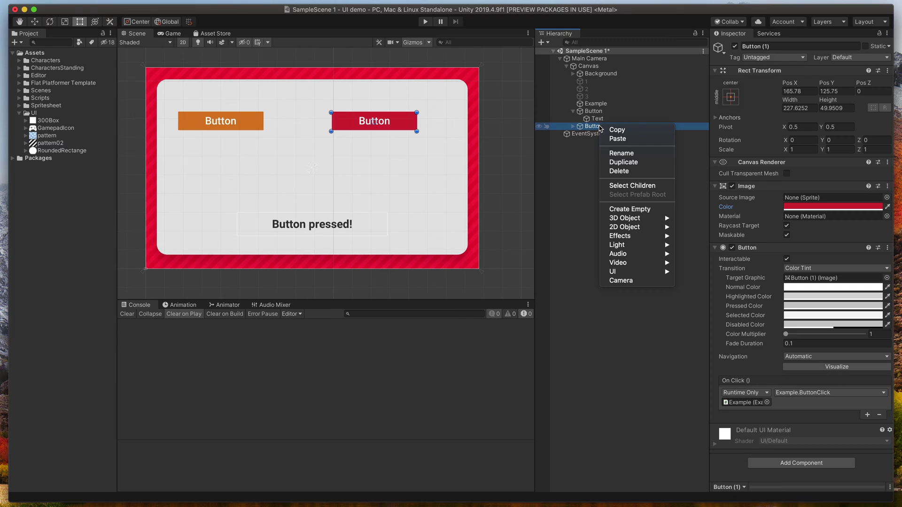
# Add a GamepadIcon image child to Button (1), shrunk to about 29 × 29 left of the label
pyautogui.moveTo(656, 277)
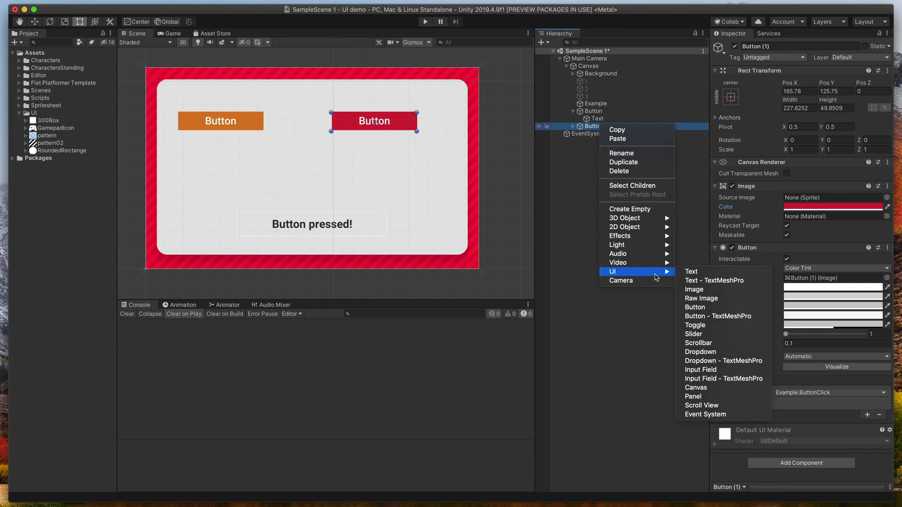
pyautogui.click(703, 289)
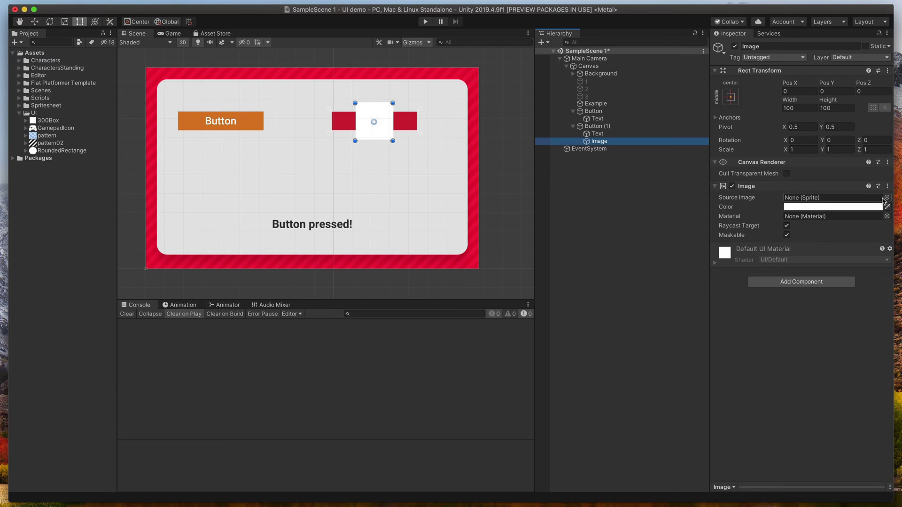
pyautogui.click(887, 198)
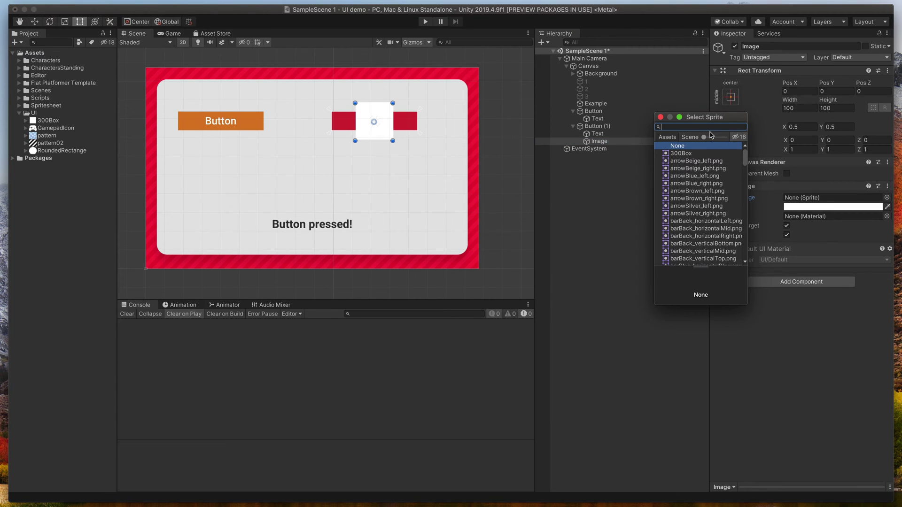
pyautogui.write('ga')
pyautogui.click(696, 176)
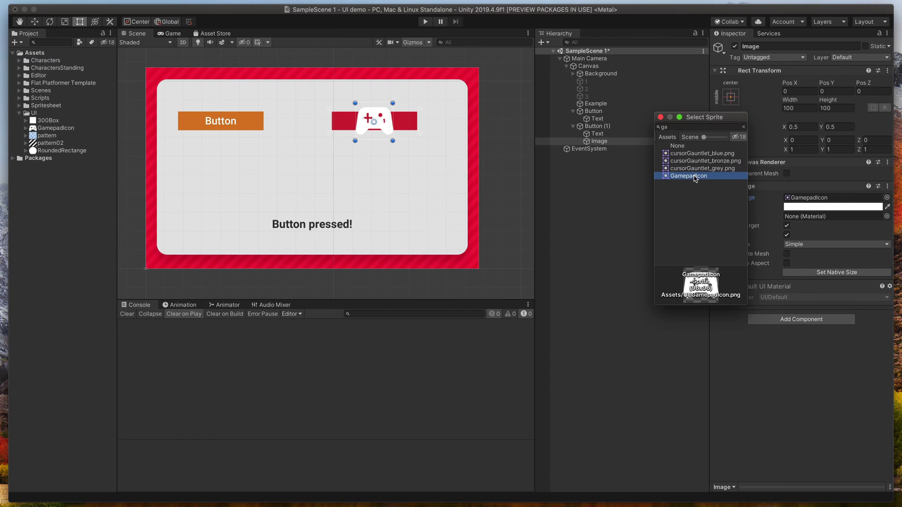
pyautogui.click(660, 117)
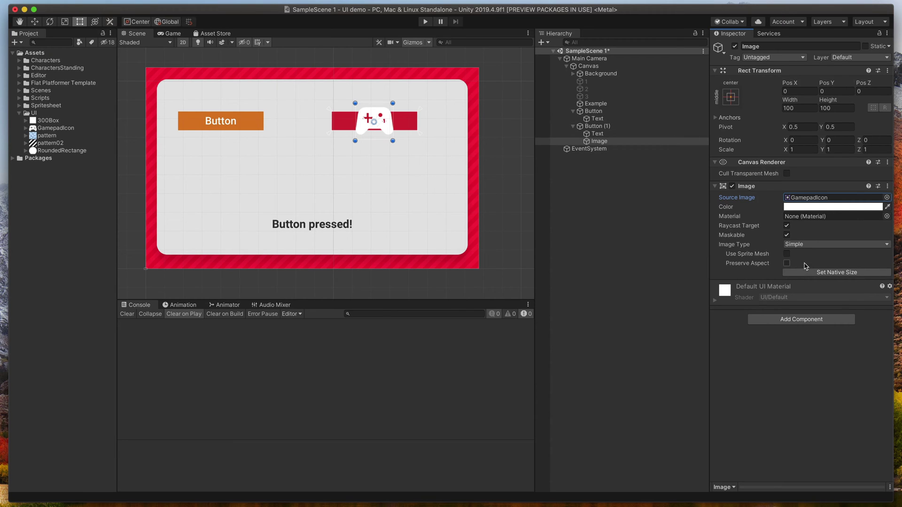
pyautogui.click(805, 274)
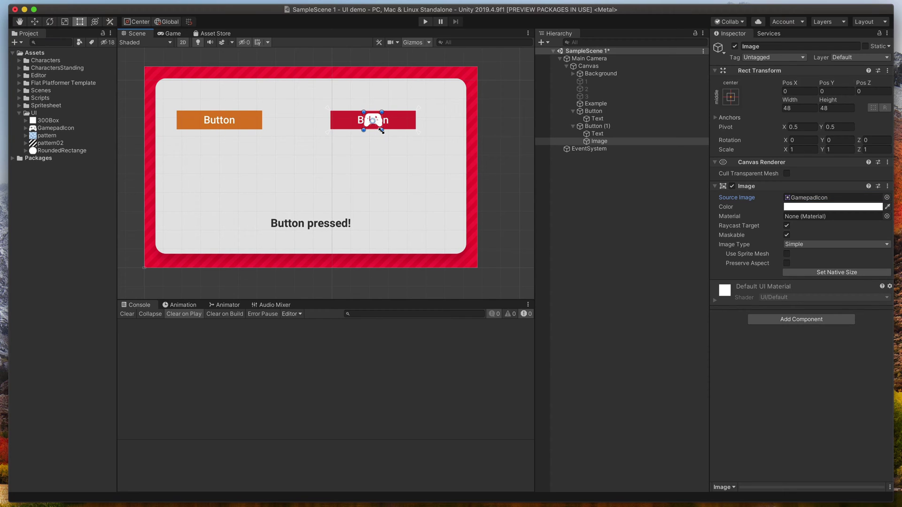
pyautogui.moveTo(381, 130); pyautogui.dragTo(336, 125)
pyautogui.scroll(2, 377, 126)
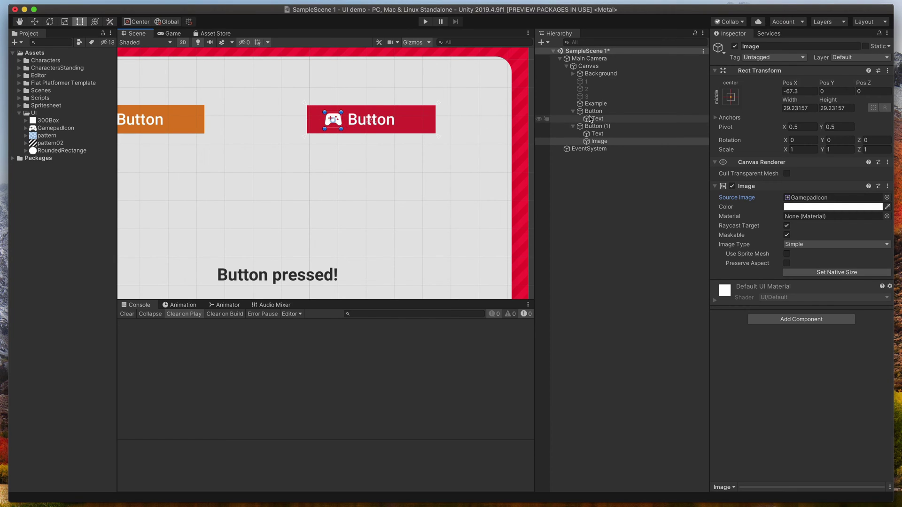
pyautogui.click(596, 133)
pyautogui.click(818, 203)
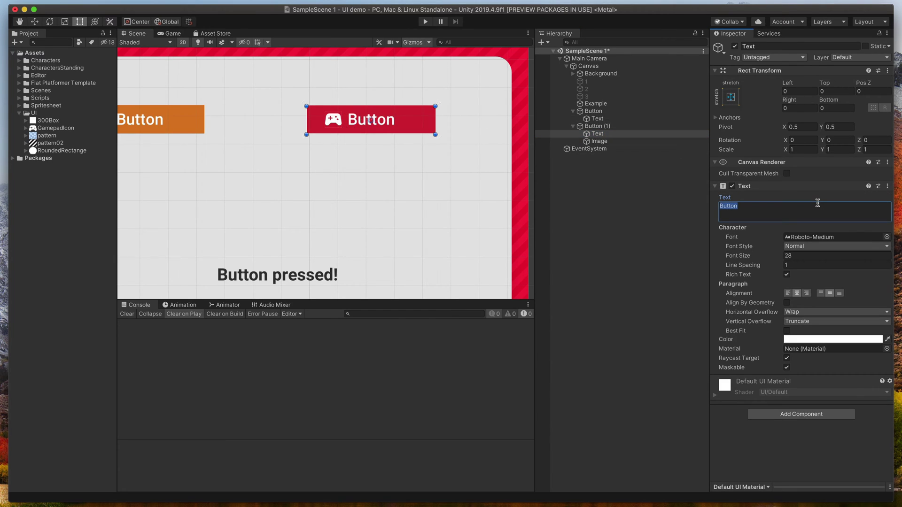
pyautogui.press('Right')
pyautogui.write('nnnnn')
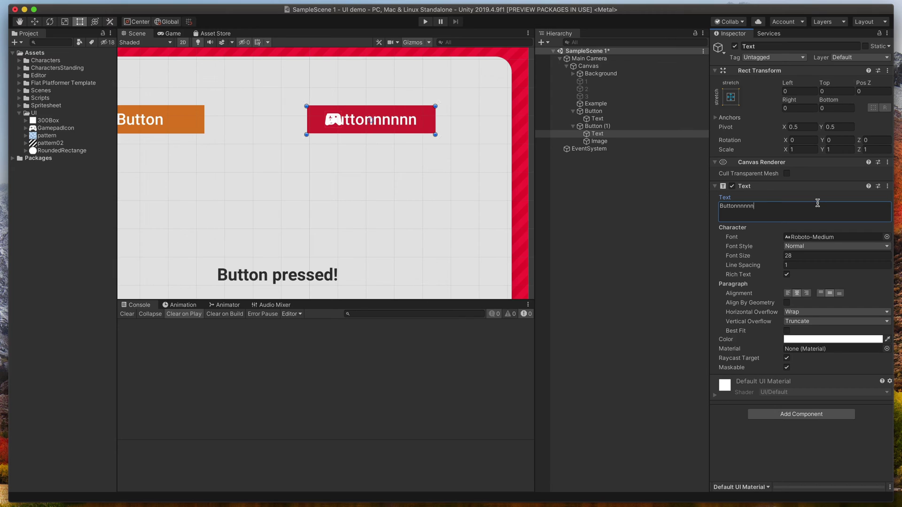
pyautogui.press('BackSpace')
pyautogui.press('BackSpace')
pyautogui.press('BackSpace')
pyautogui.press('BackSpace')
pyautogui.press('BackSpace')
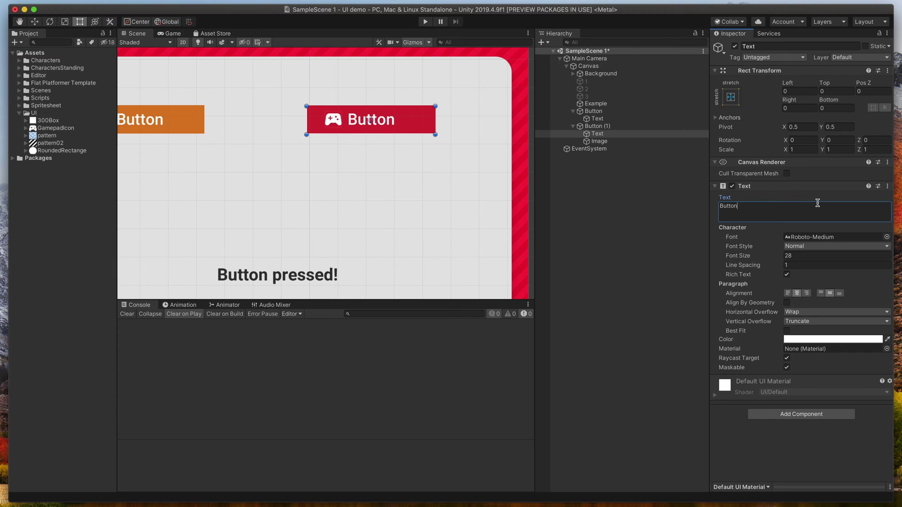
pyautogui.click(626, 126)
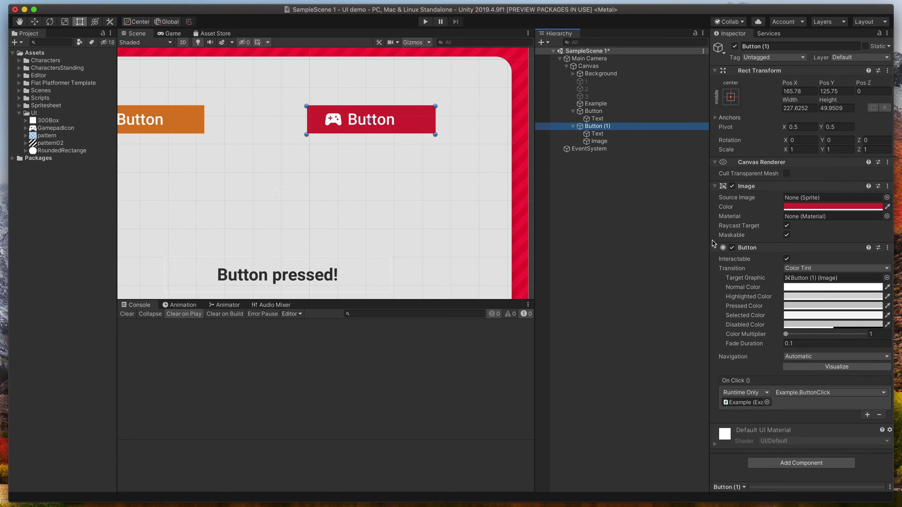
# Add a Horizontal Layout Group component to Button (1)
pyautogui.click(715, 247)
pyautogui.click(780, 290)
pyautogui.write('butt')
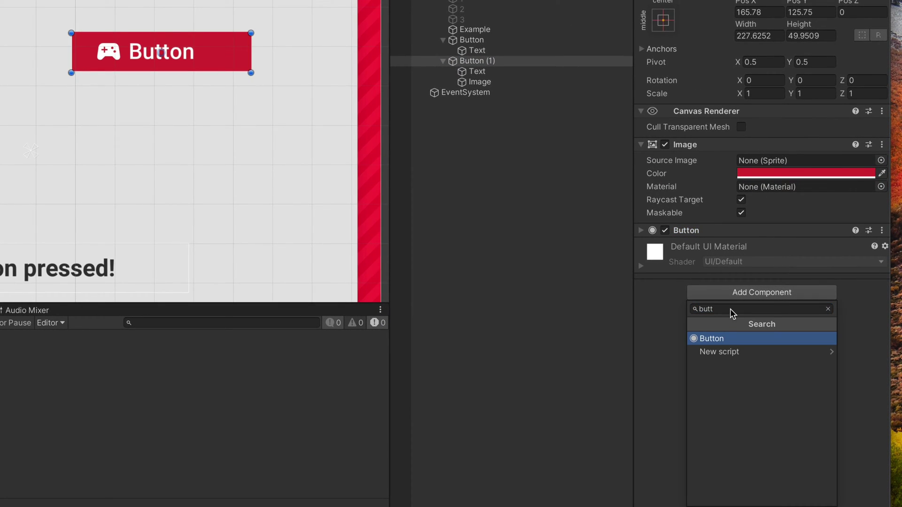
pyautogui.click(730, 309)
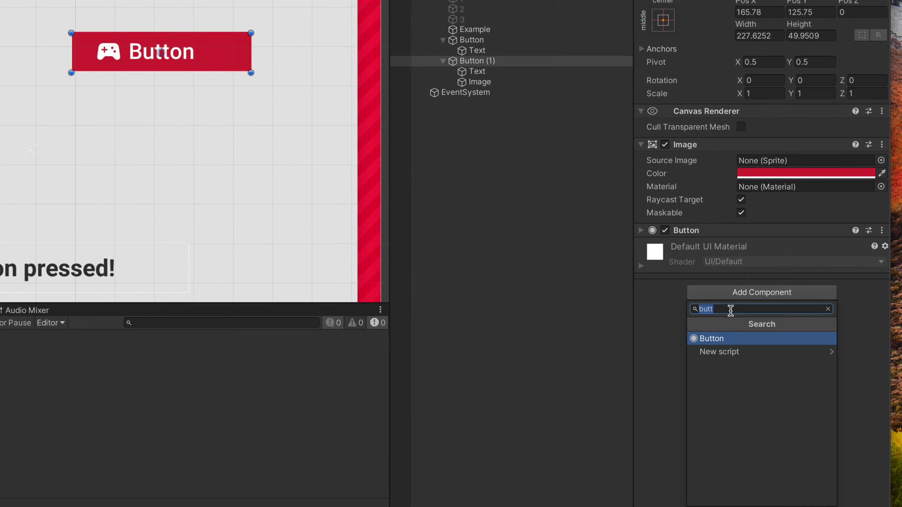
pyautogui.write('hori')
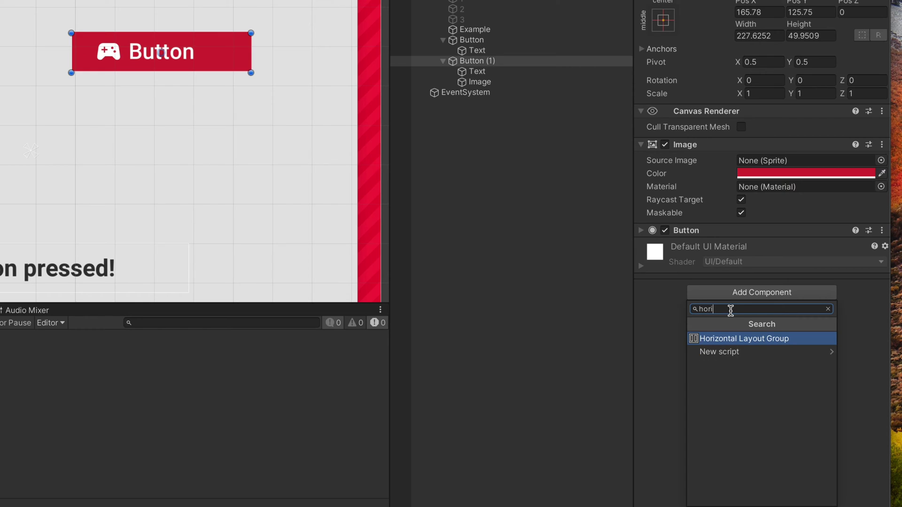
pyautogui.press('Return')
# Set the layout to control child size, no force expand, Middle Center alignment, spacing 12
pyautogui.click(741, 326)
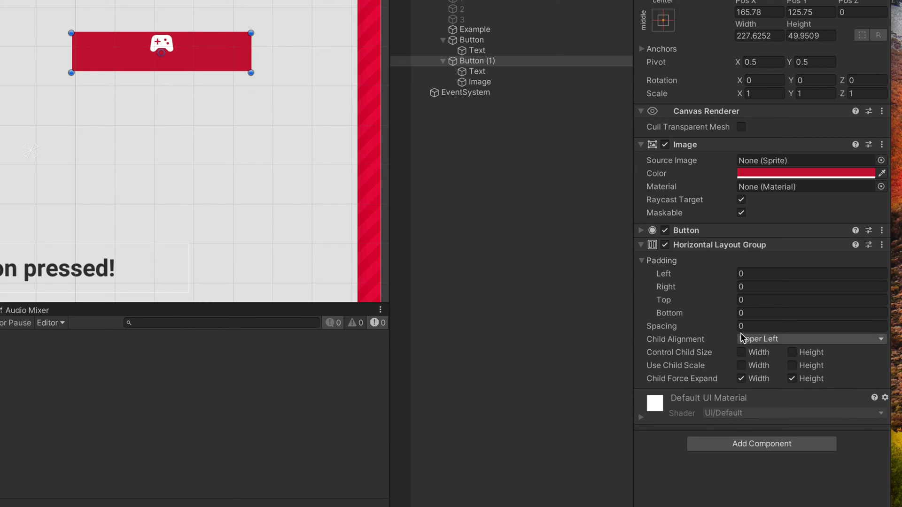
pyautogui.click(741, 352)
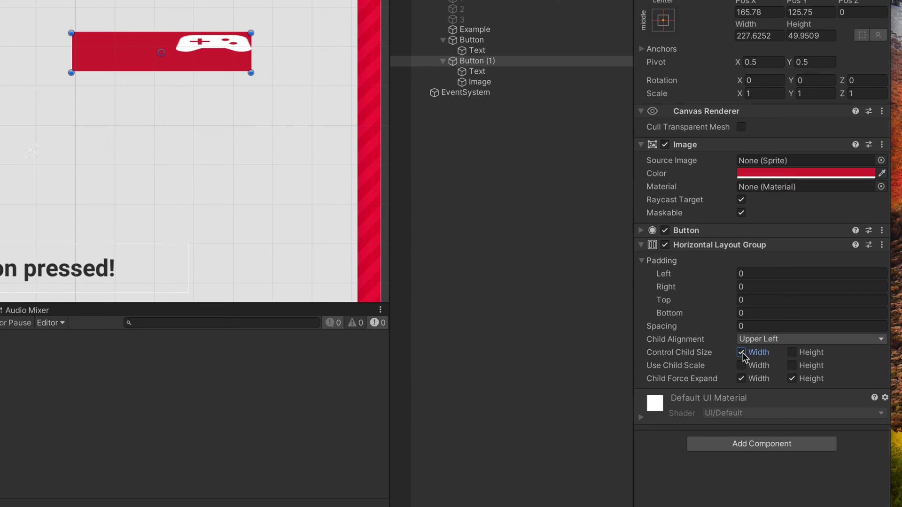
pyautogui.click(792, 353)
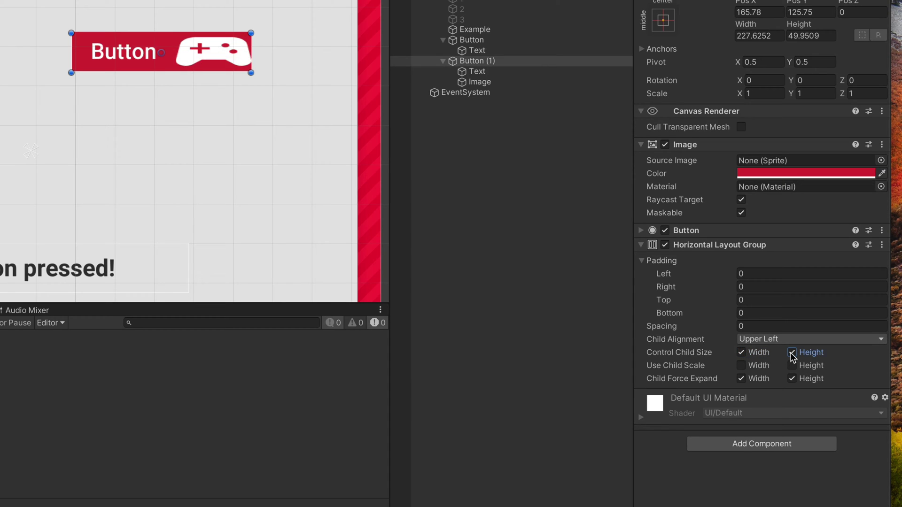
pyautogui.click(740, 379)
pyautogui.click(791, 379)
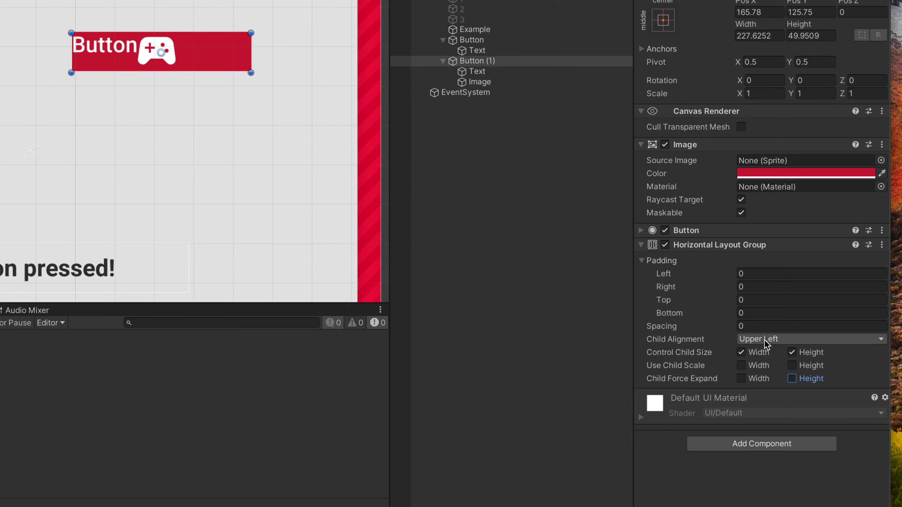
pyautogui.click(765, 339)
pyautogui.click(775, 379)
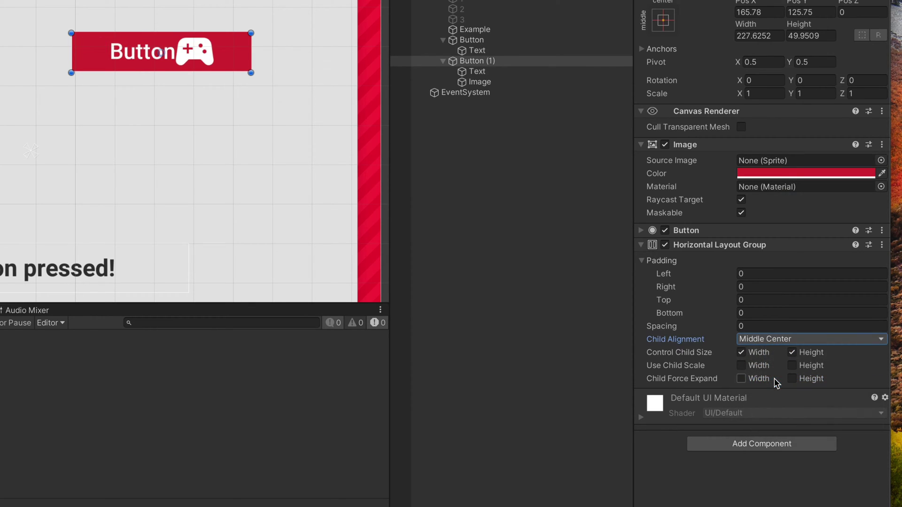
pyautogui.click(751, 326)
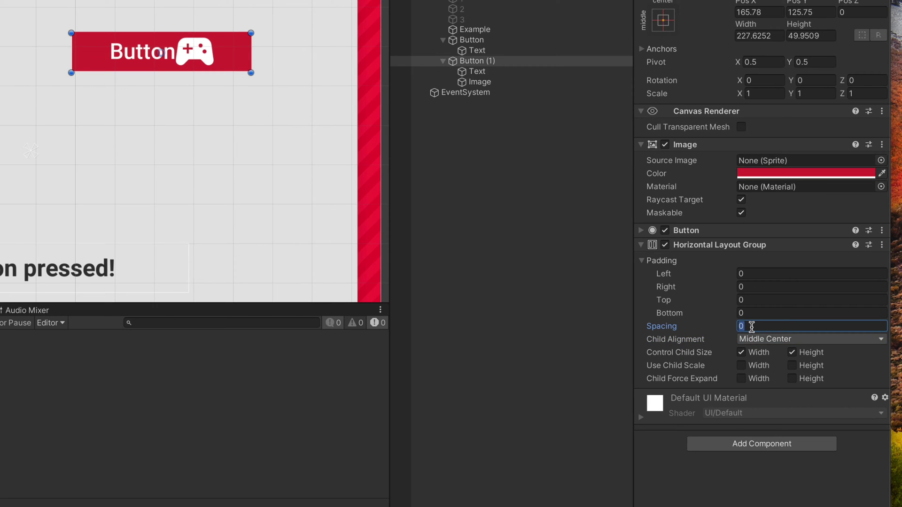
pyautogui.write('12')
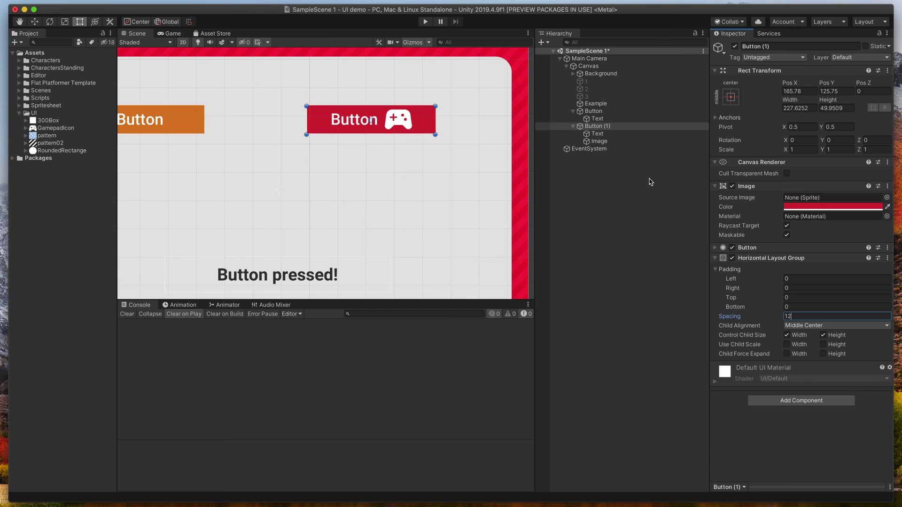
pyautogui.click(600, 142)
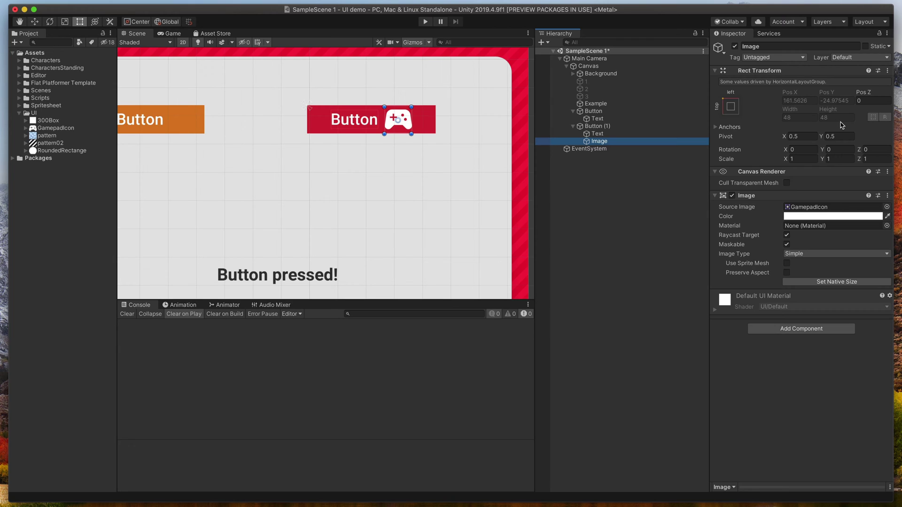
# Give the gamepad icon a Layout Element with preferred size 32 × 32 and order it before the label
pyautogui.click(797, 332)
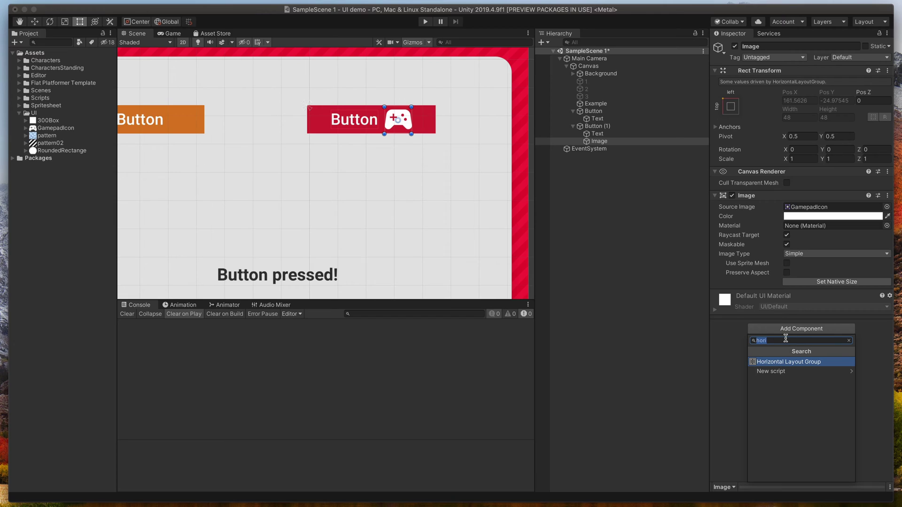
pyautogui.write('layou')
pyautogui.press('Return')
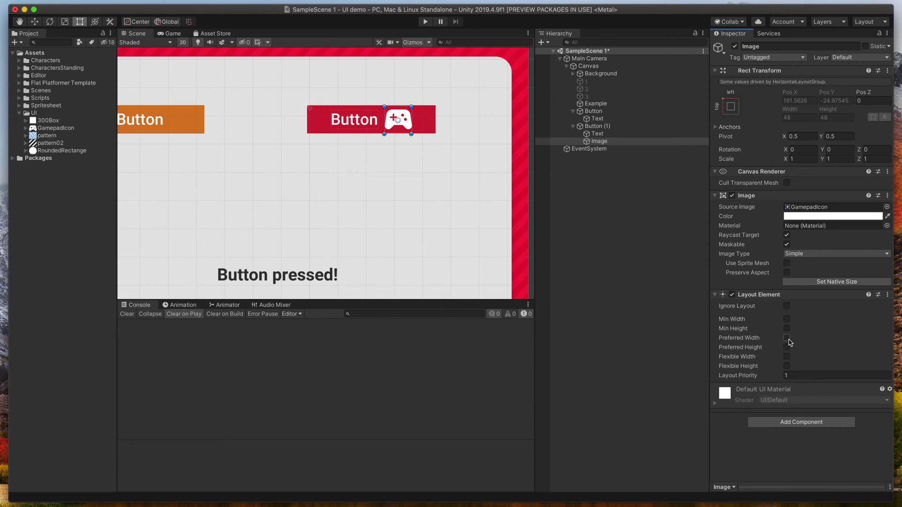
pyautogui.click(787, 338)
pyautogui.click(787, 347)
pyautogui.click(812, 339)
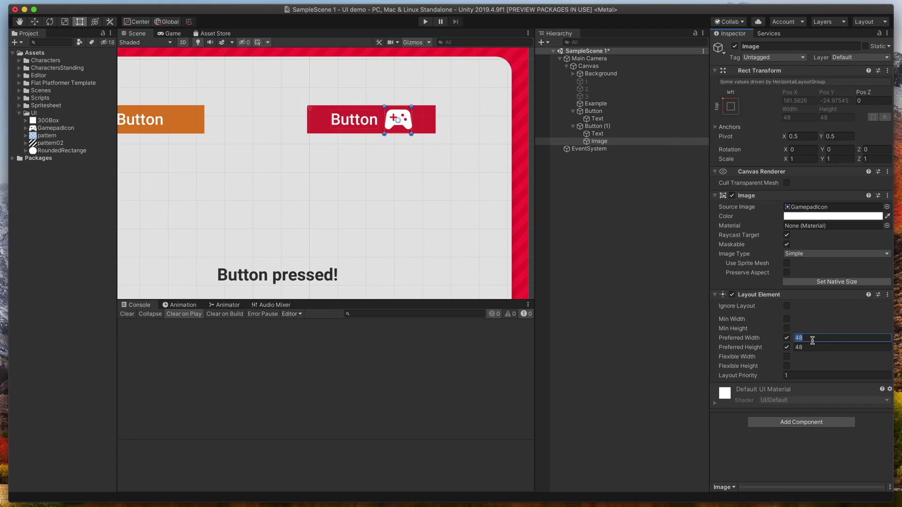
pyautogui.write('32')
pyautogui.click(807, 347)
pyautogui.write('32')
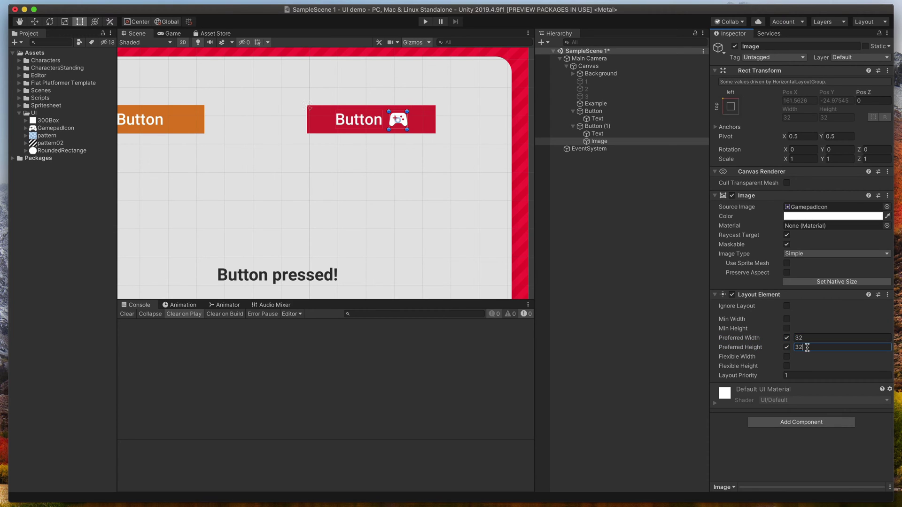
pyautogui.moveTo(599, 142); pyautogui.dragTo(596, 133)
pyautogui.click(632, 171)
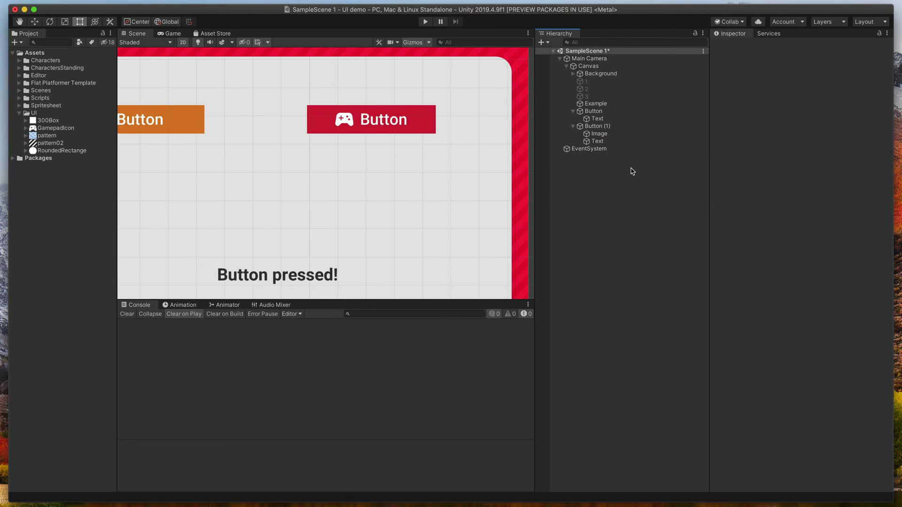
# Change Button (1)'s label text to 'This is something long'
pyautogui.click(603, 127)
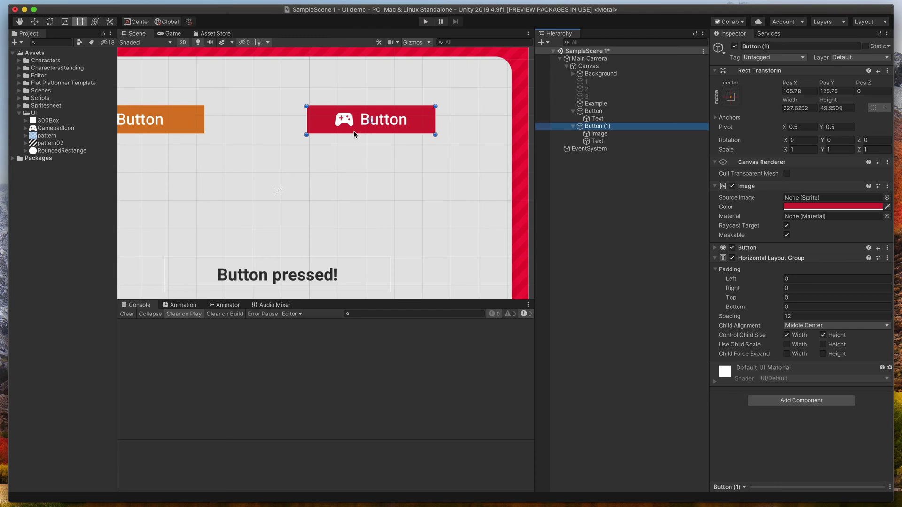
pyautogui.click(603, 141)
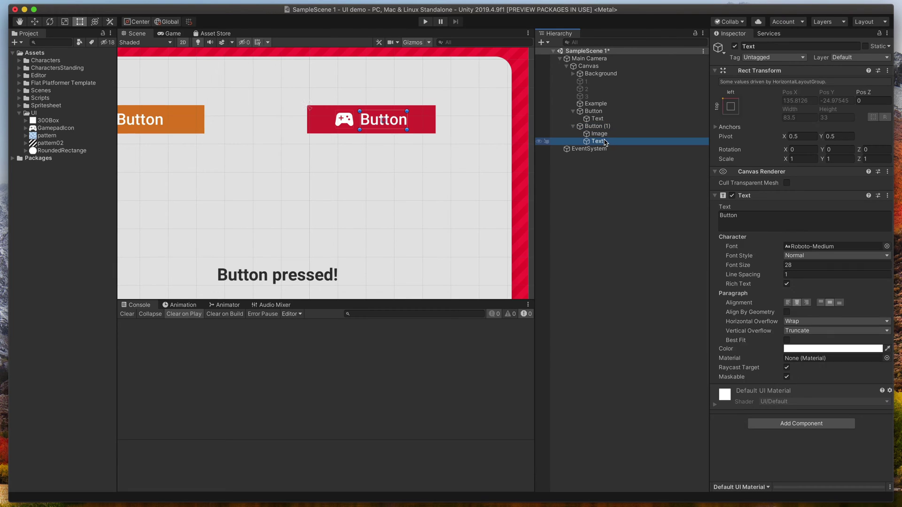
pyautogui.click(778, 218)
pyautogui.write('This ')
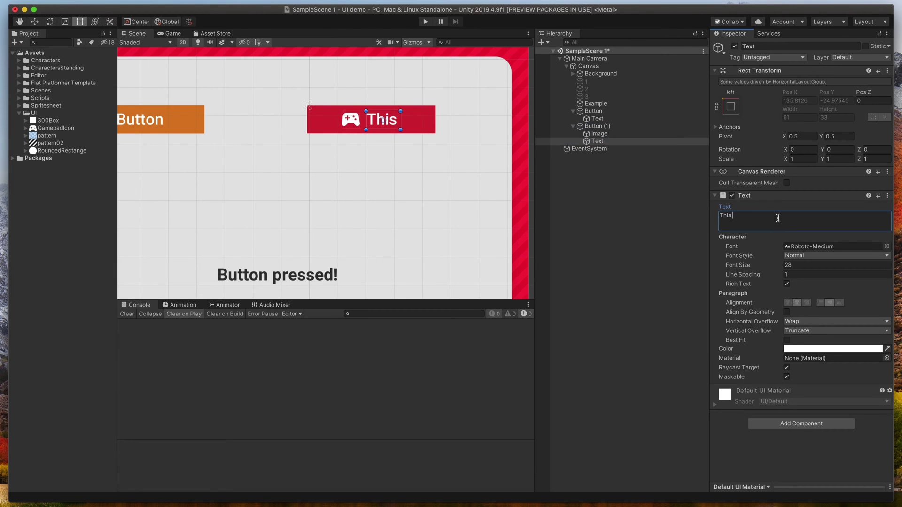
pyautogui.write('is something ')
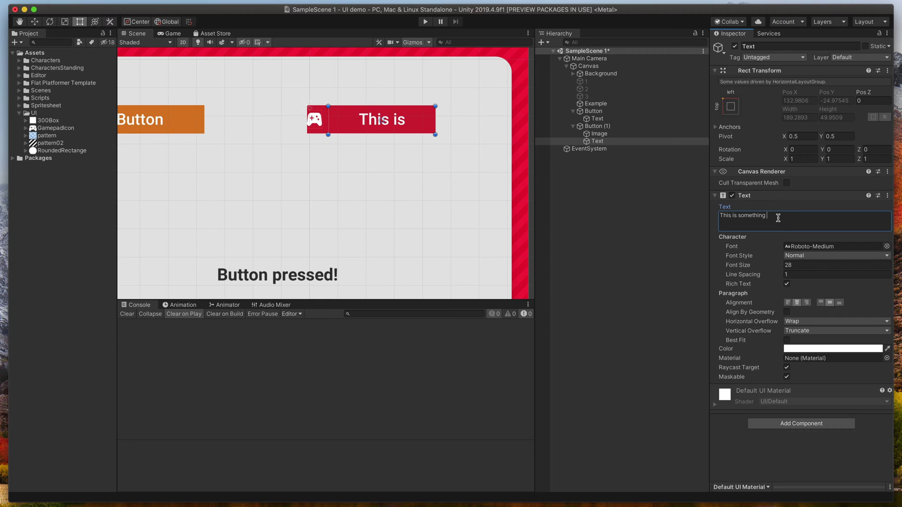
pyautogui.write('long')
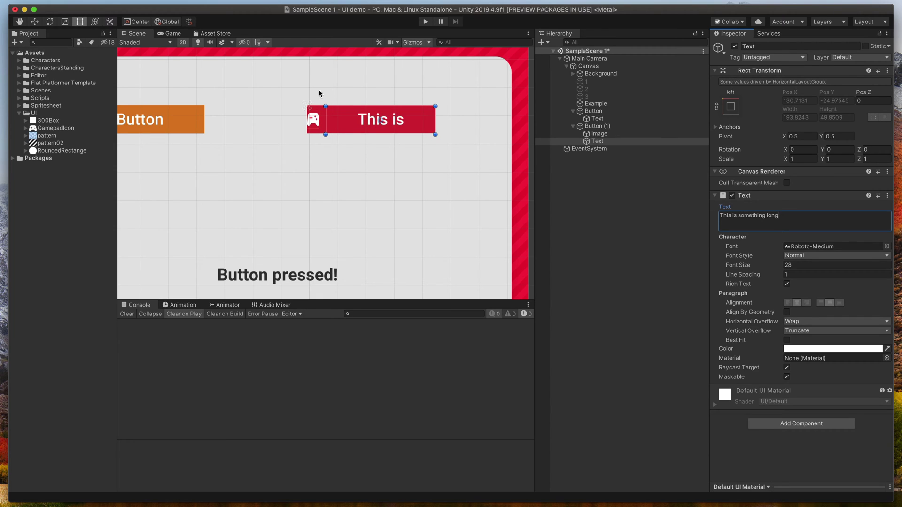
pyautogui.click(596, 126)
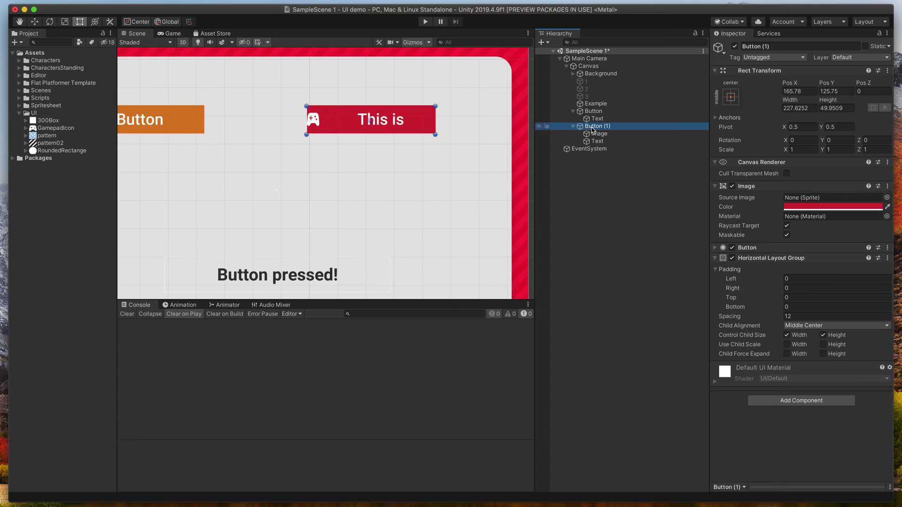
# Add a Content Size Fitter to Button (1) with Horizontal Fit set to Preferred Size
pyautogui.click(785, 400)
pyautogui.write('con')
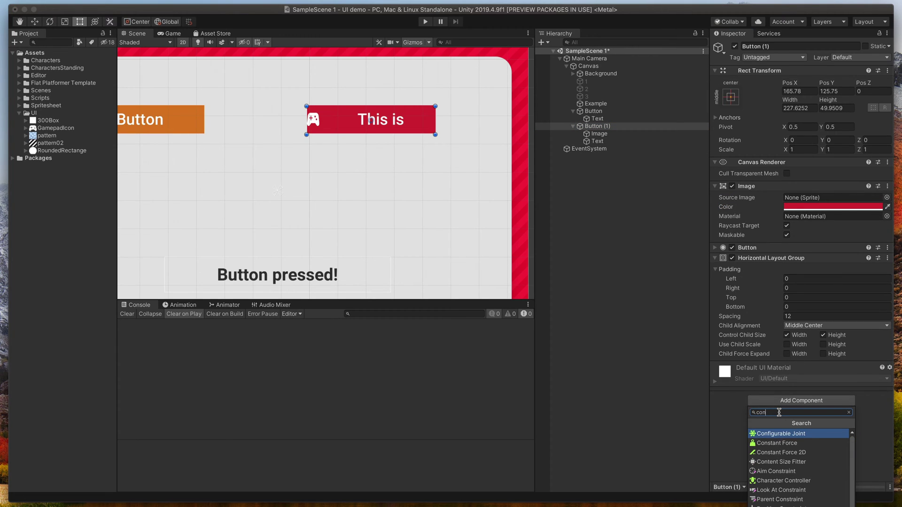
pyautogui.write('te')
pyautogui.click(780, 434)
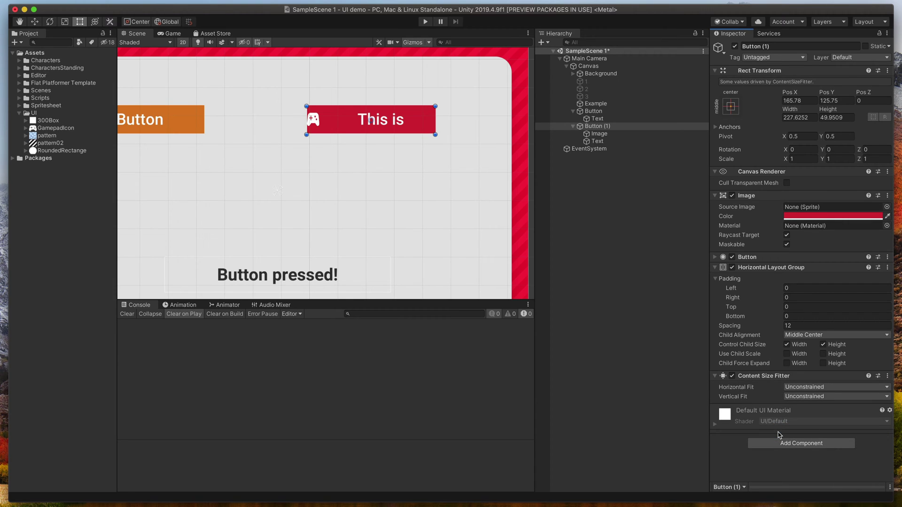
pyautogui.click(809, 389)
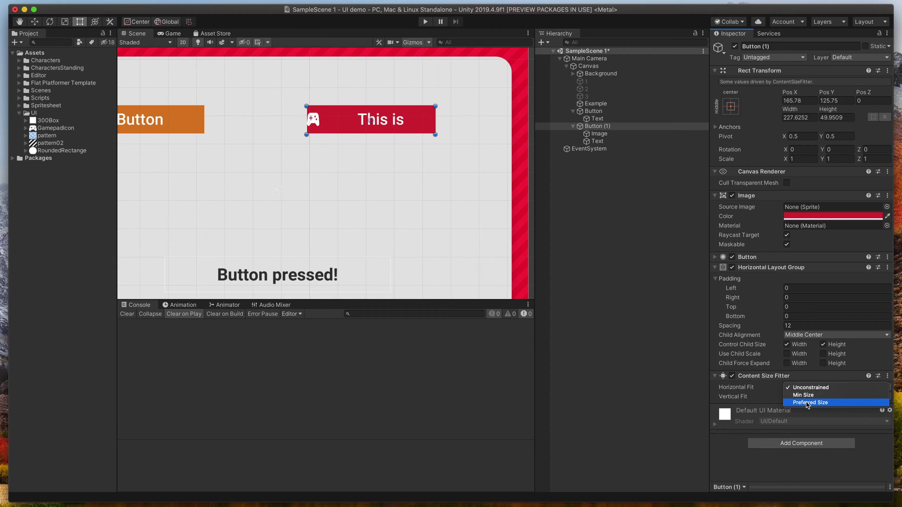
pyautogui.click(807, 403)
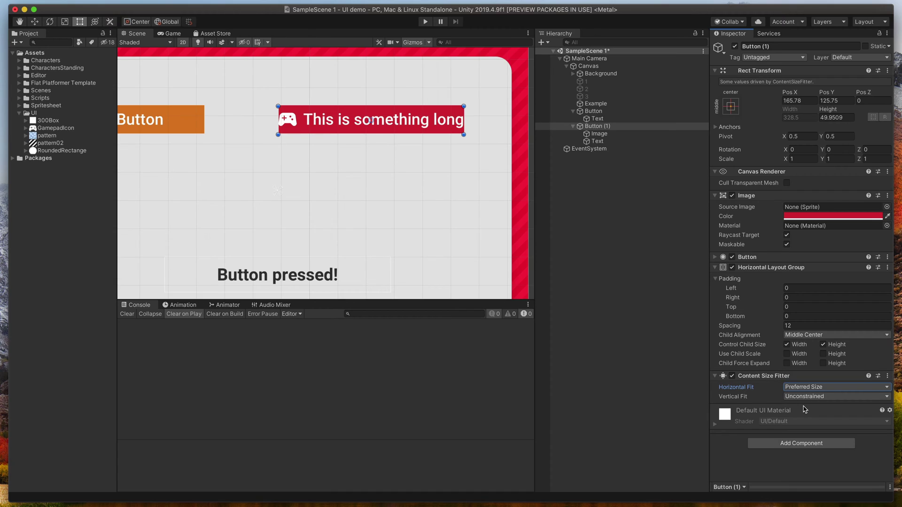
# Set the Horizontal Layout Group's left and right padding to 16
pyautogui.click(803, 288)
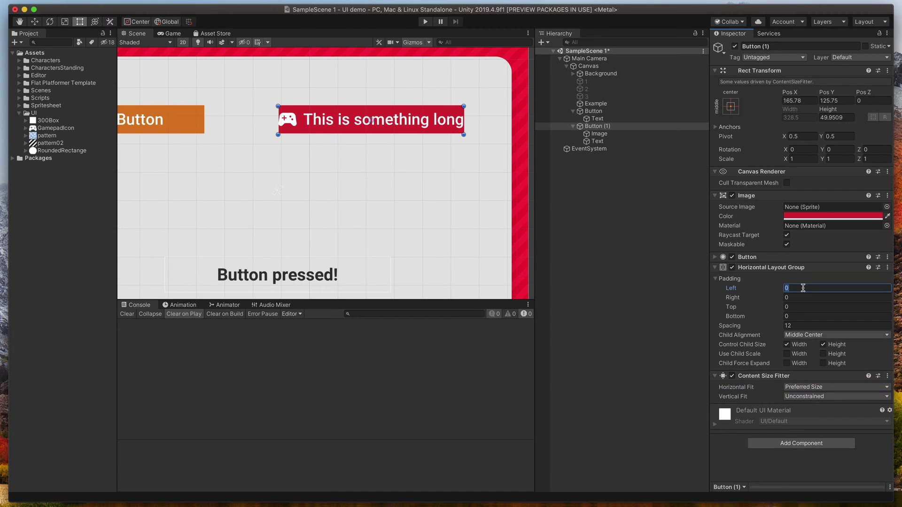
pyautogui.write('16')
pyautogui.press('Tab')
pyautogui.write('16')
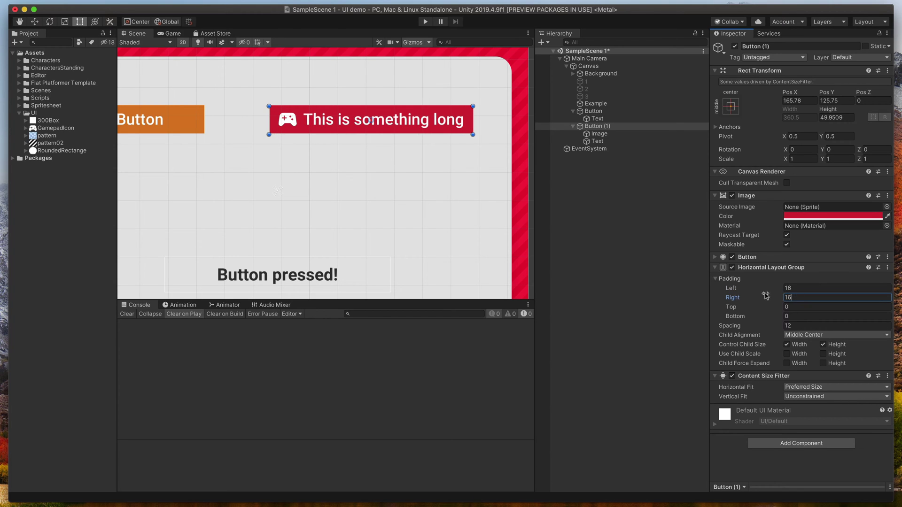
# Select Button (1)'s label and begin replacing its long text
pyautogui.scroll(-3, 330, 174)
pyautogui.click(608, 143)
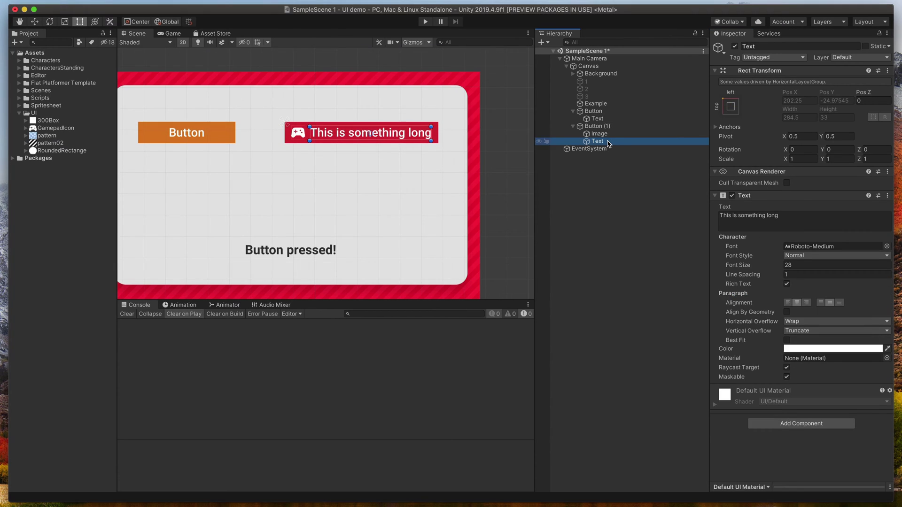
pyautogui.click(785, 221)
# Change the label back to 'Button' and shift the red button slightly left
pyautogui.write('Button')
pyautogui.click(596, 126)
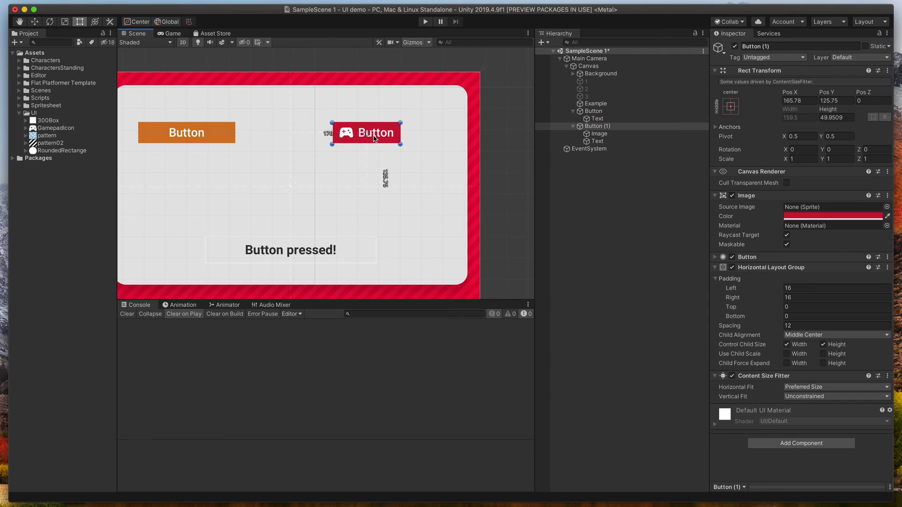
pyautogui.moveTo(375, 138); pyautogui.dragTo(190, 236)
# Duplicate the red button, colour the copy green, and place it below the orange button
pyautogui.press('super+d')
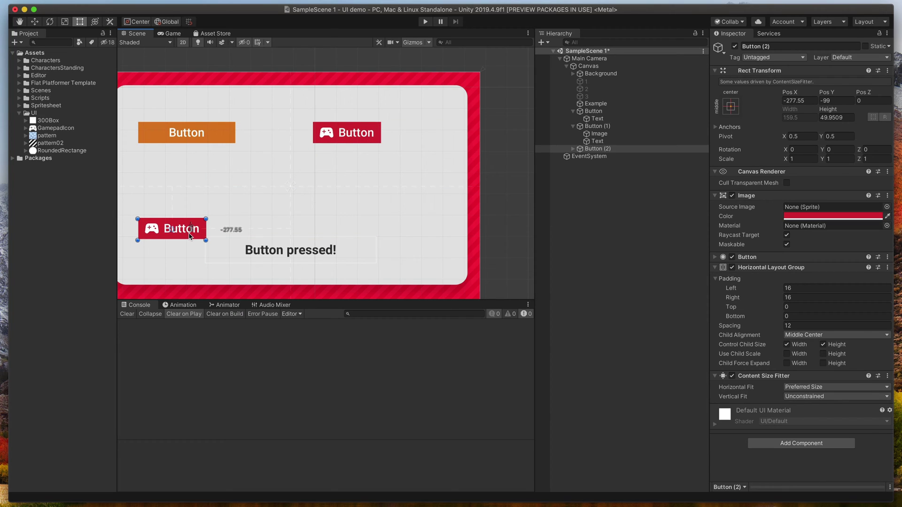
pyautogui.click(833, 216)
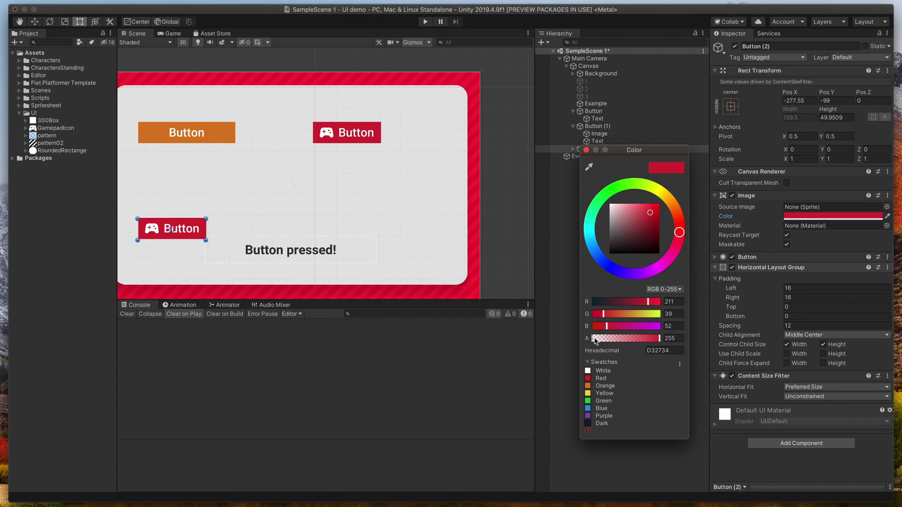
pyautogui.click(589, 402)
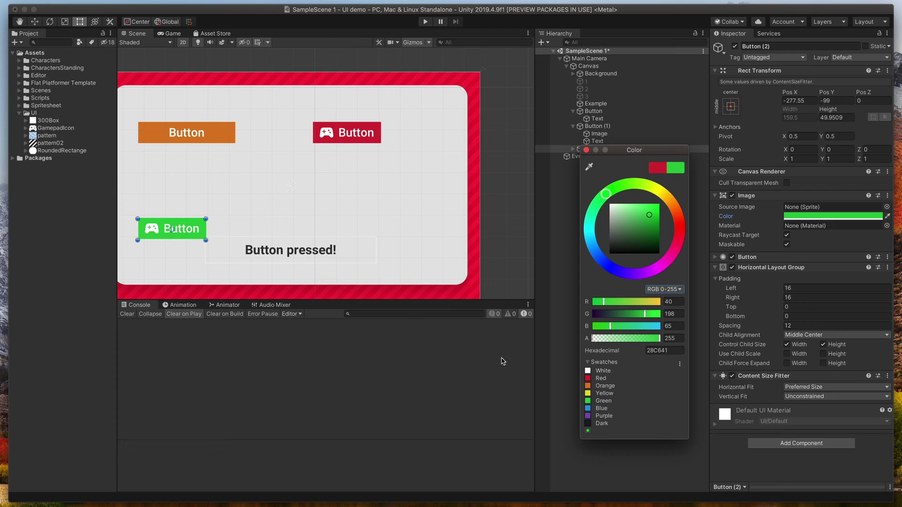
pyautogui.click(188, 234)
pyautogui.moveTo(191, 235); pyautogui.dragTo(192, 205)
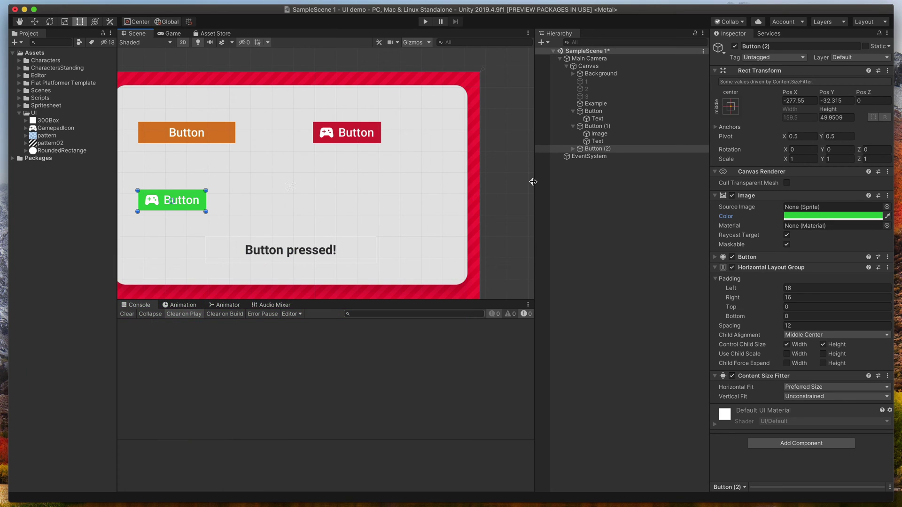
# Open the RoundedRectange sprite in the Sprite Editor
pyautogui.click(80, 151)
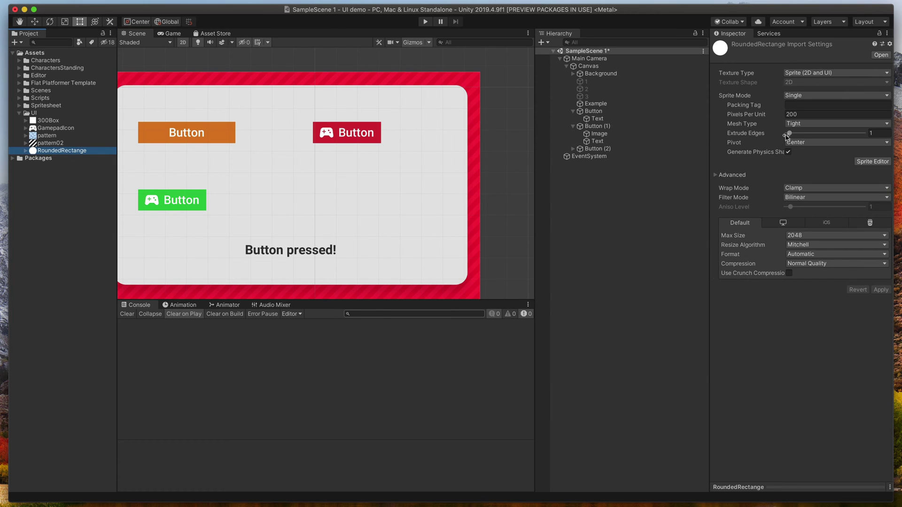
pyautogui.click(873, 162)
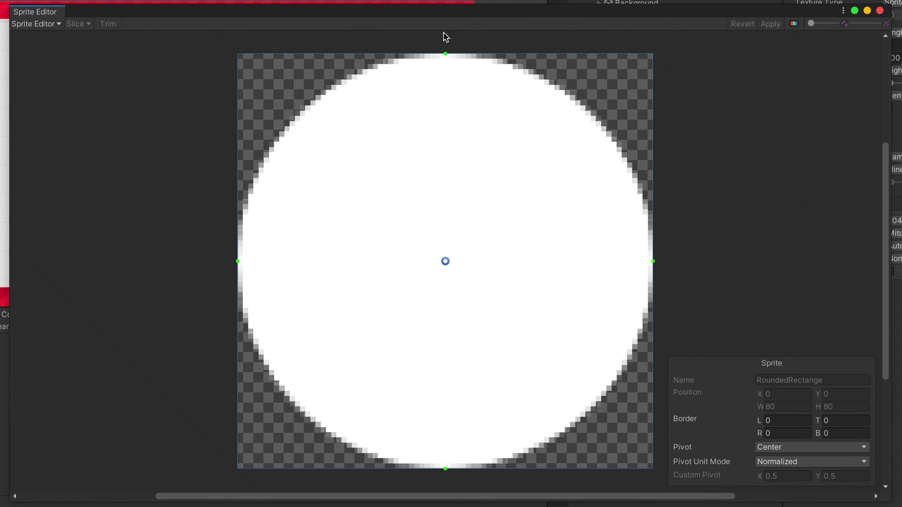
pyautogui.moveTo(446, 53); pyautogui.dragTo(461, 258)
# Set all four sprite borders to 40, apply, and close the Sprite Editor
pyautogui.click(783, 419)
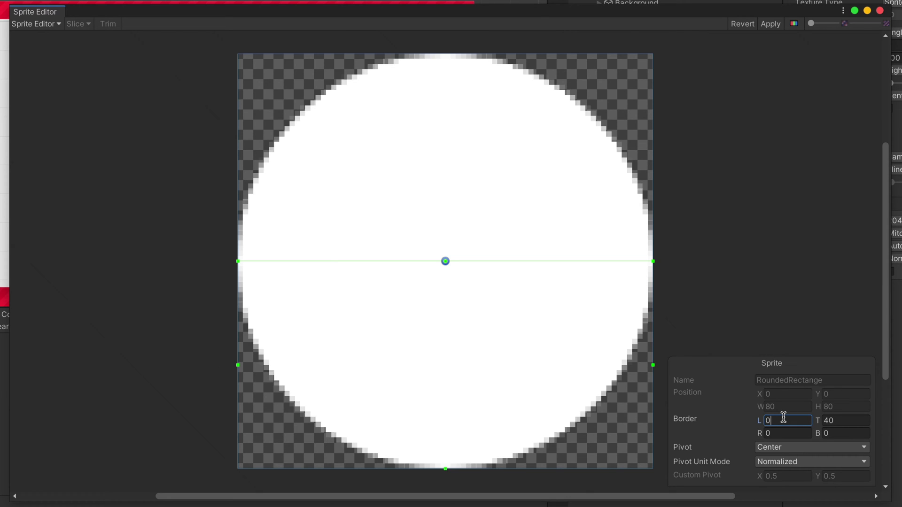
pyautogui.write('40')
pyautogui.press('Tab')
pyautogui.press('Tab')
pyautogui.write('4')
pyautogui.press('Tab')
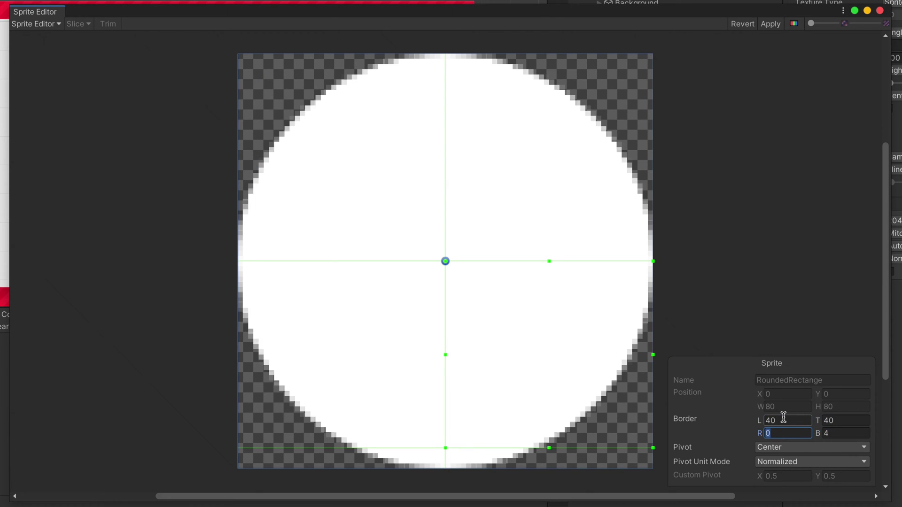
pyautogui.write('40')
pyautogui.press('Tab')
pyautogui.write('40')
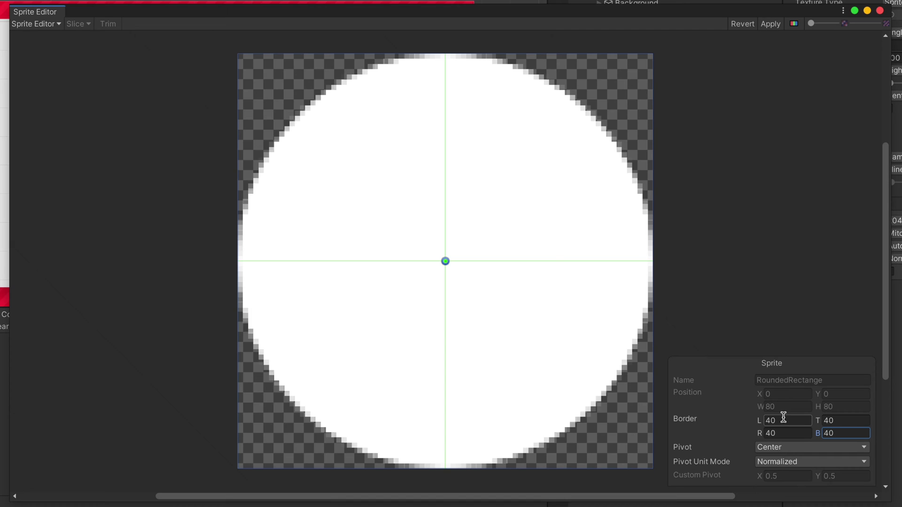
pyautogui.click(771, 24)
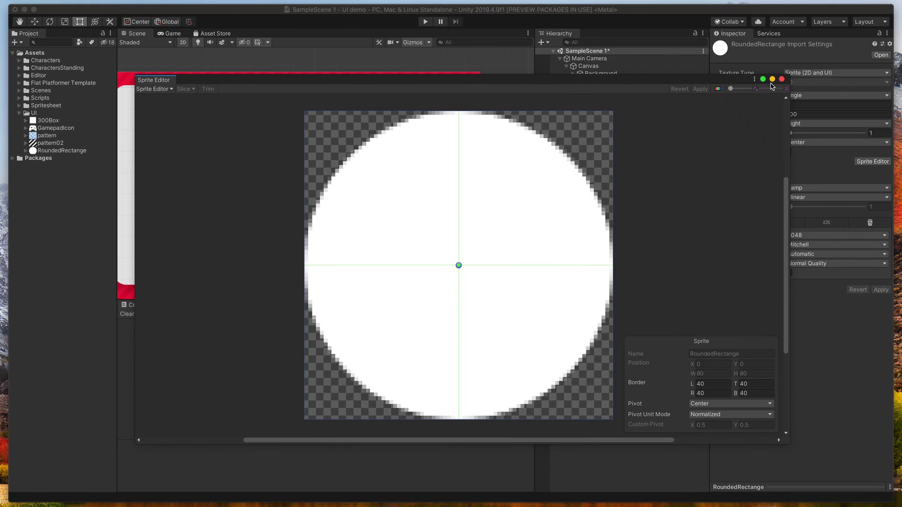
pyautogui.click(782, 78)
# Set Button (2)'s source image to the RoundedRectange sprite
pyautogui.click(606, 149)
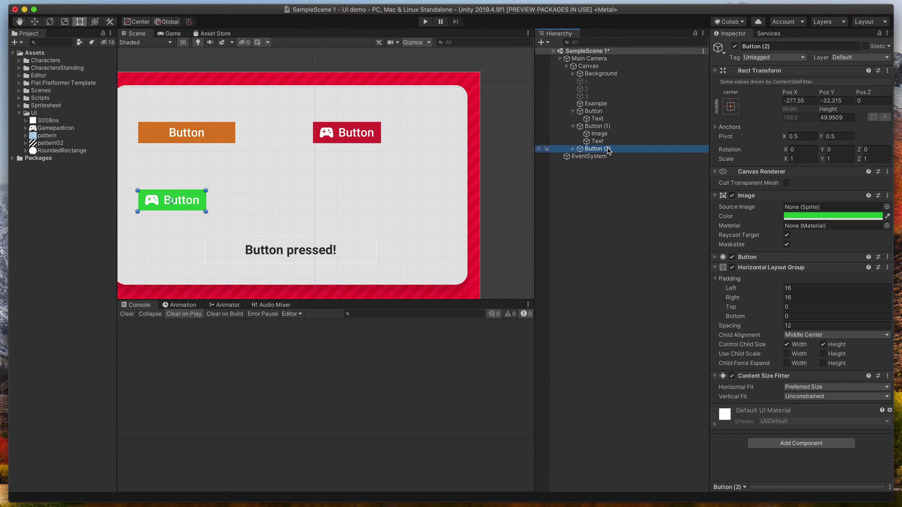
pyautogui.click(887, 207)
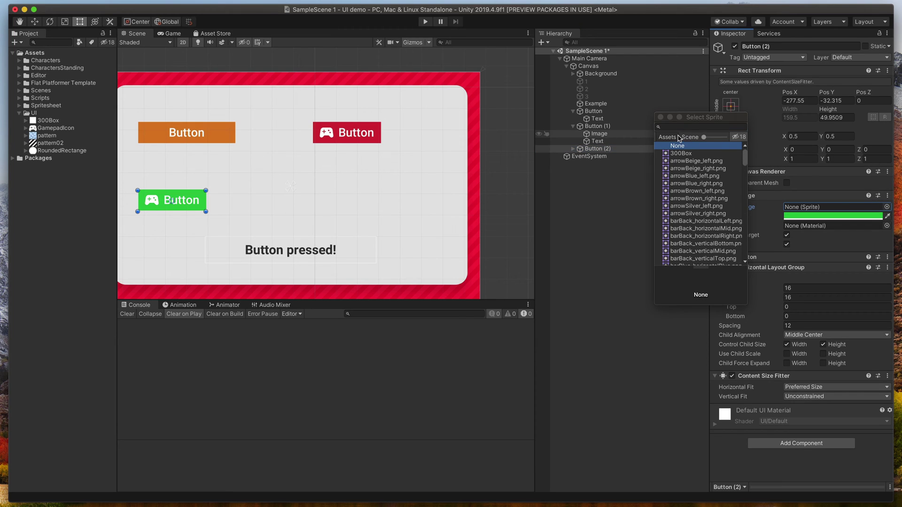
pyautogui.click(679, 127)
pyautogui.write('roum')
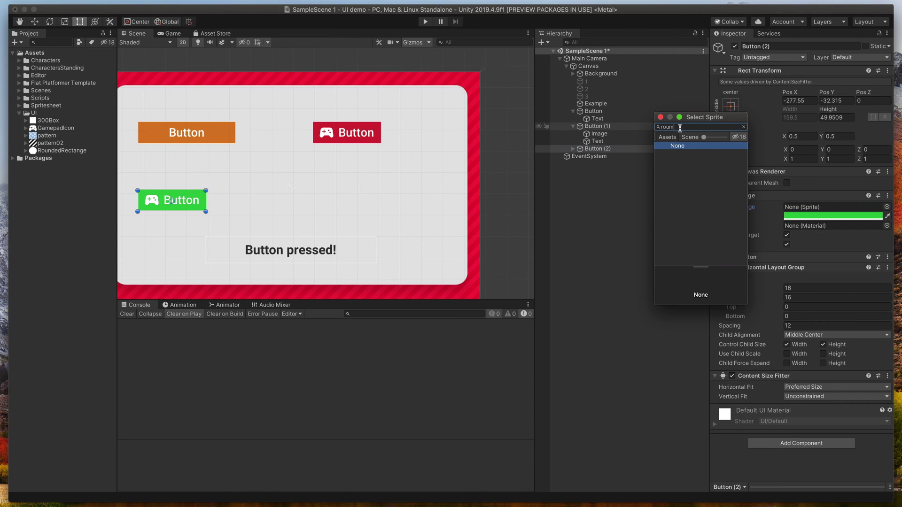
pyautogui.press('BackSpace')
pyautogui.write('n')
pyautogui.press('Down')
pyautogui.press('Down')
pyautogui.press('Down')
pyautogui.press('Down')
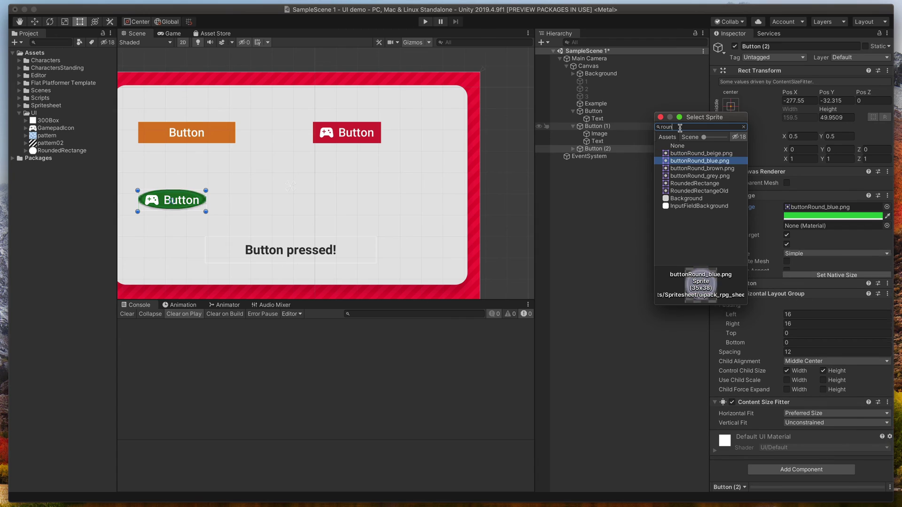
pyautogui.press('Down')
pyautogui.press('Return')
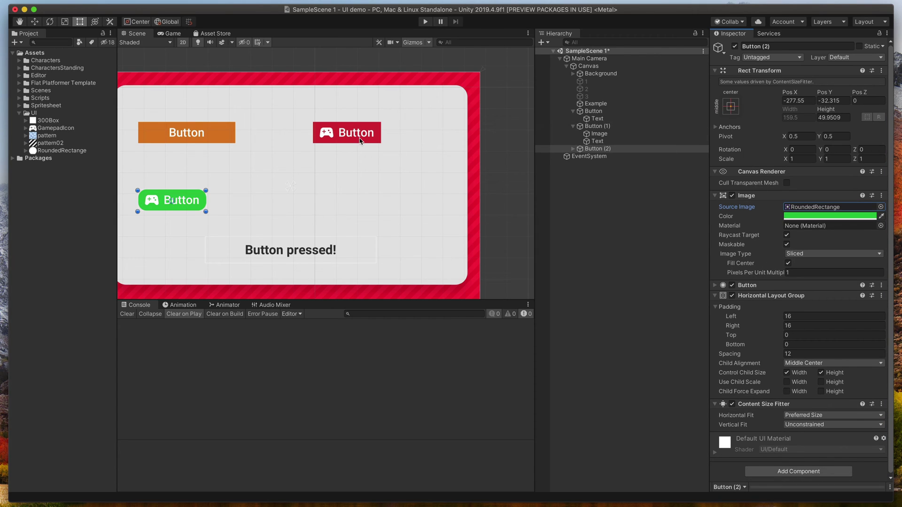
# Disable the Content Size Fitter, stretch the button to test its corners, then undo
pyautogui.click(732, 404)
pyautogui.moveTo(206, 212)
pyautogui.mouseDown()
pyautogui.moveTo(246, 241)
pyautogui.moveTo(238, 197)
pyautogui.moveTo(206, 229)
pyautogui.mouseUp()
pyautogui.press('super+z')
pyautogui.press('super+z')
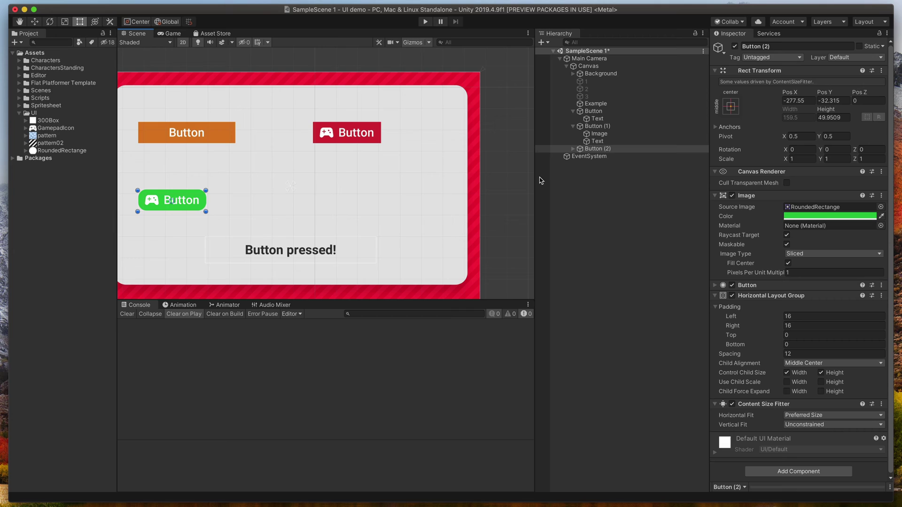
# Set Button (2)'s Transition to Animation
pyautogui.click(619, 149)
pyautogui.click(718, 286)
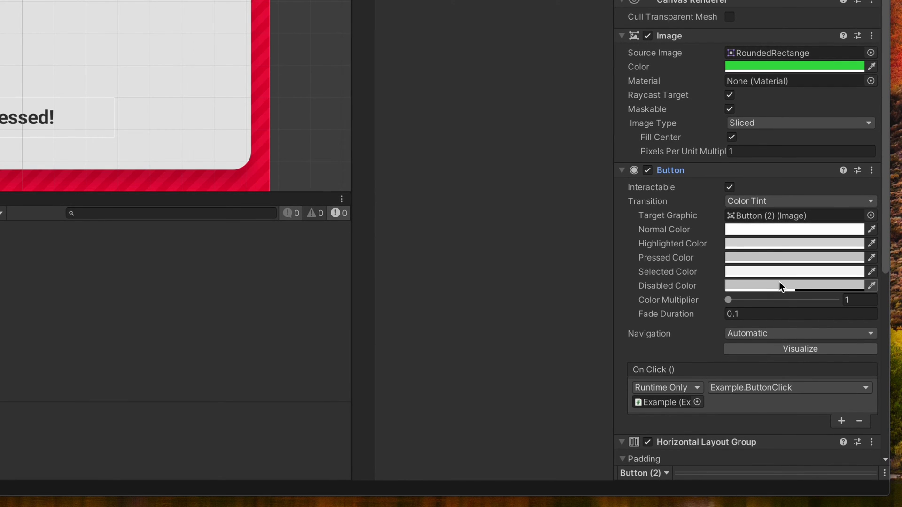
pyautogui.click(768, 202)
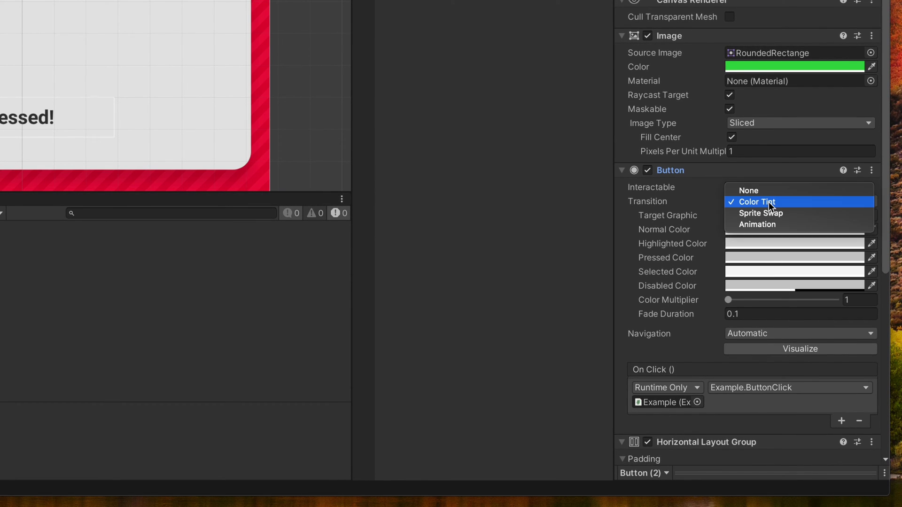
pyautogui.click(769, 225)
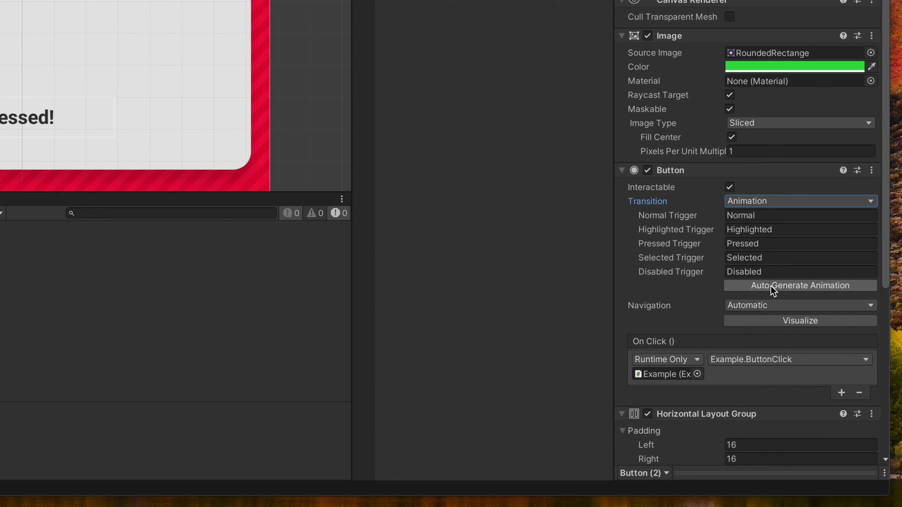
# Auto-generate the animator and save it as ButtonAnimation in a new Animations folder
pyautogui.click(770, 285)
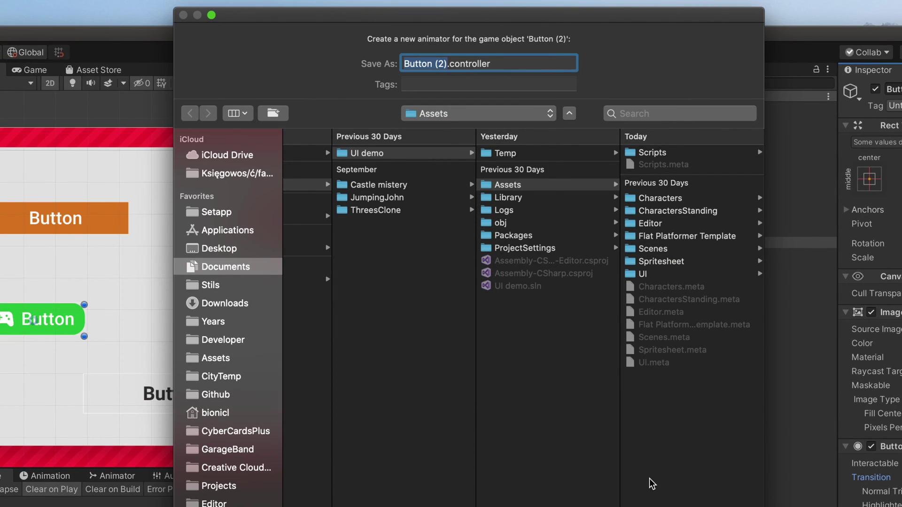
pyautogui.press('super+shift+n')
pyautogui.write('animations')
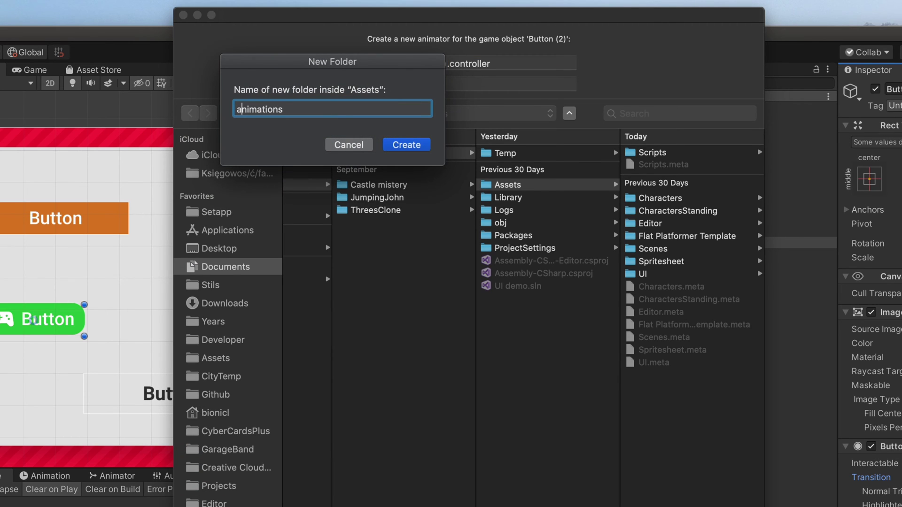
pyautogui.press('BackSpace')
pyautogui.write('A')
pyautogui.press('Return')
pyautogui.write('ButtonAnimation')
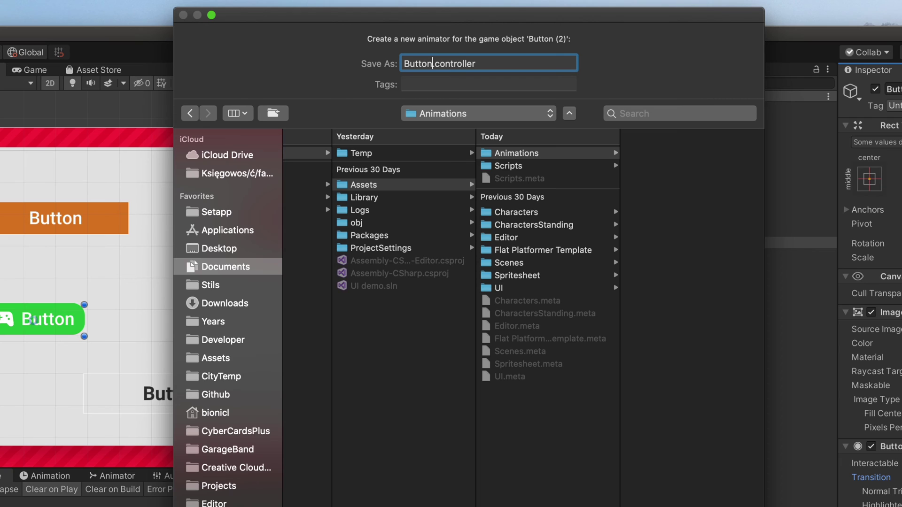
pyautogui.press('Return')
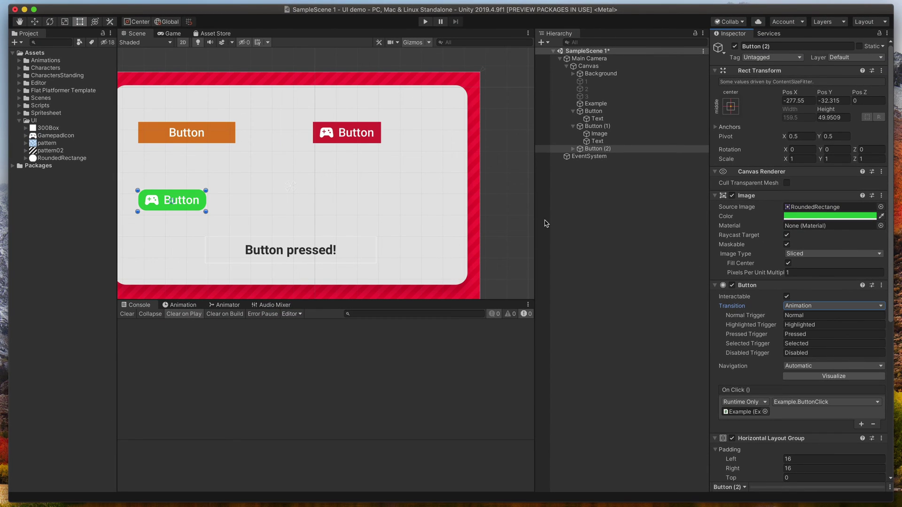
# Record a scale 1 keyframe in the button's Normal animation clip
pyautogui.click(183, 305)
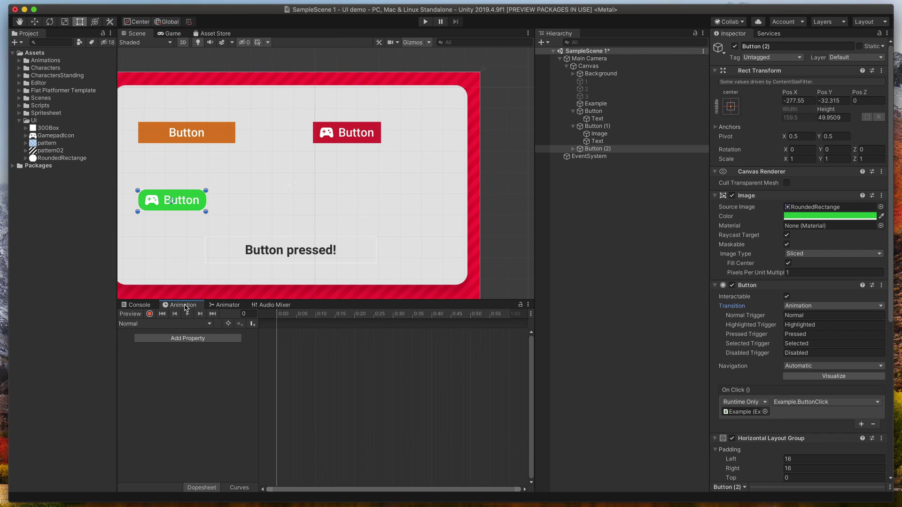
pyautogui.click(150, 324)
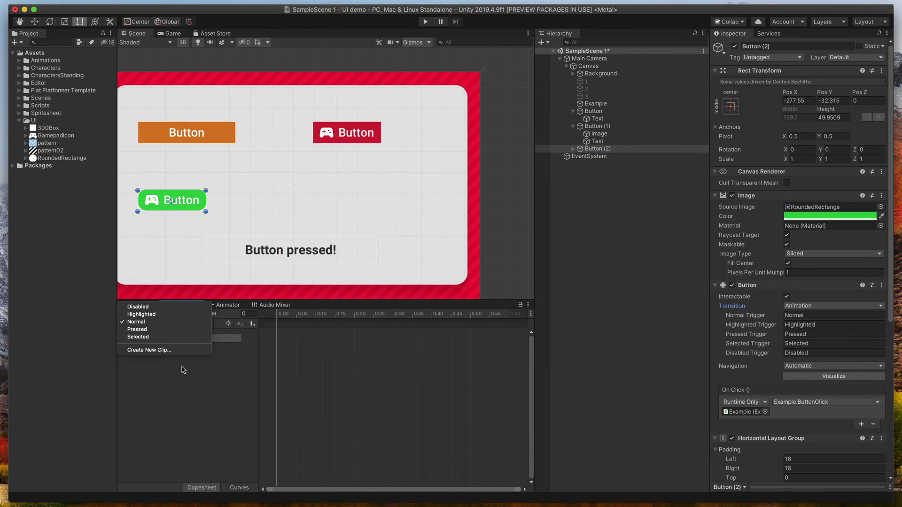
pyautogui.click(182, 367)
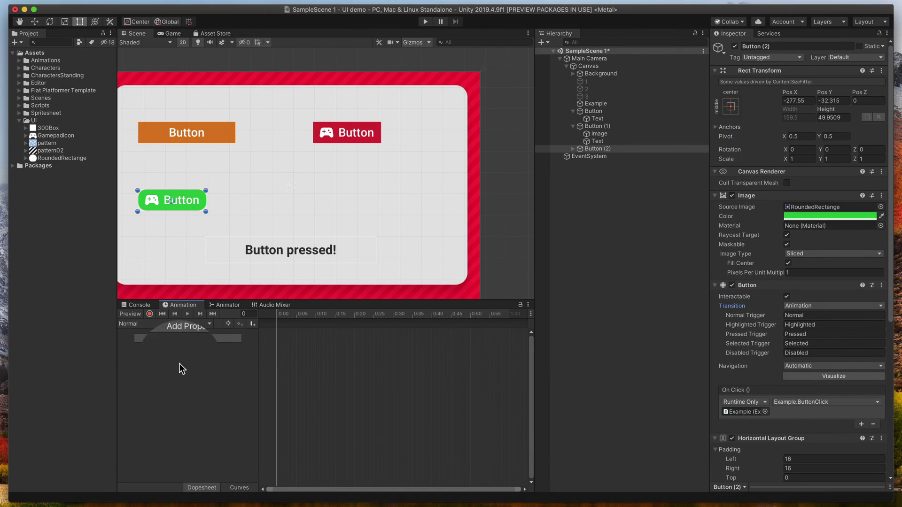
pyautogui.click(150, 314)
pyautogui.click(801, 159)
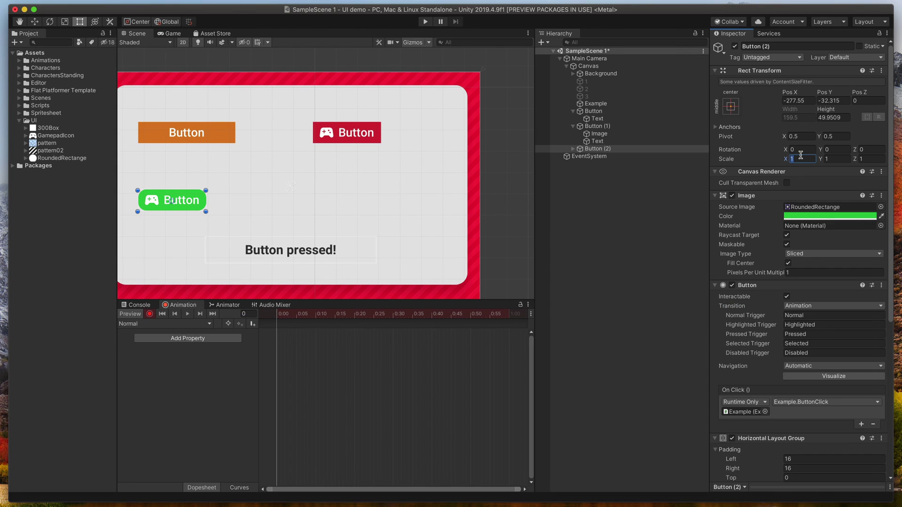
pyautogui.press('Tab')
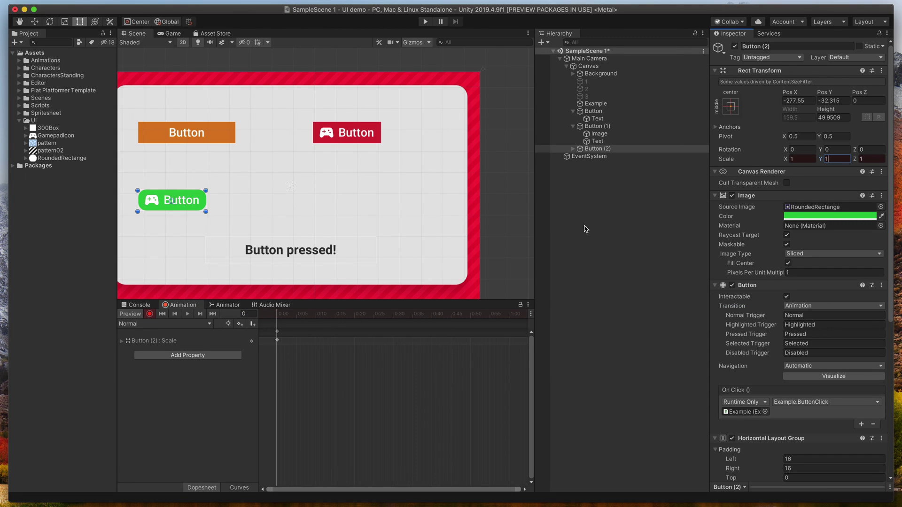
# Record scale X and Y of 1.1 in the Highlighted clip
pyautogui.click(170, 324)
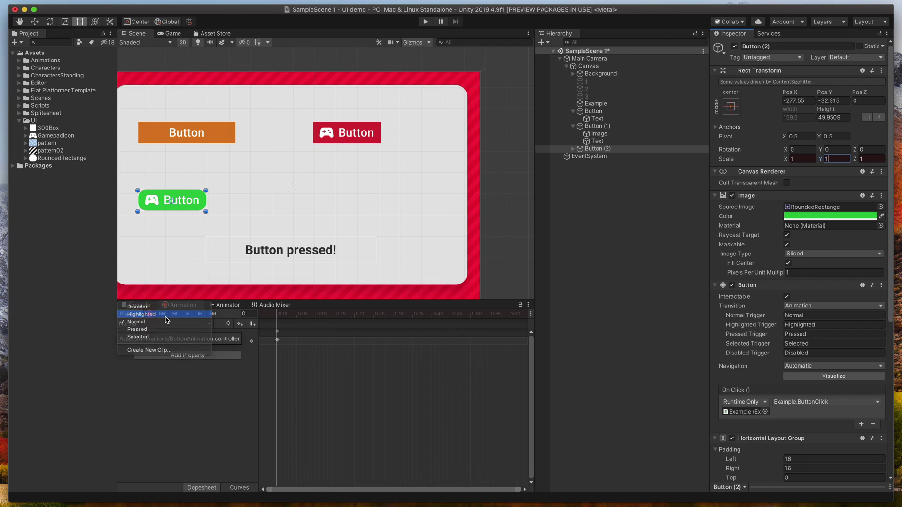
pyautogui.click(140, 314)
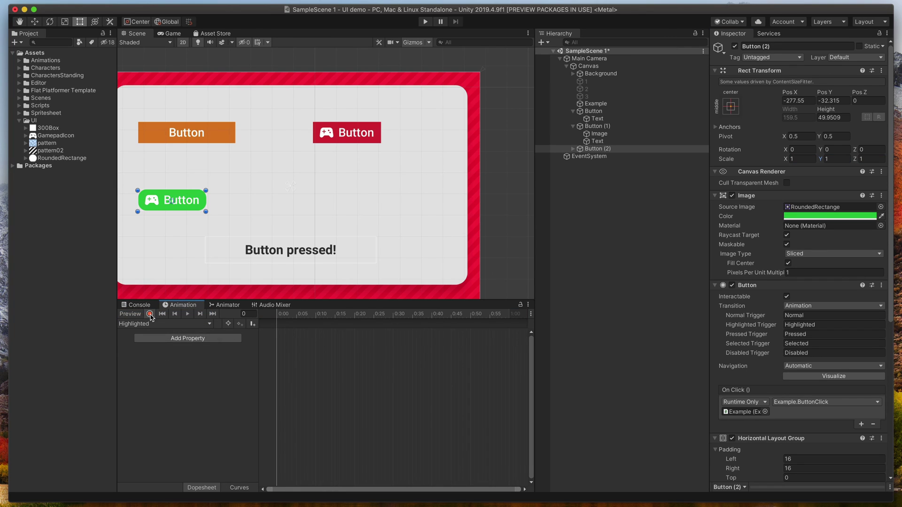
pyautogui.click(150, 314)
pyautogui.click(804, 159)
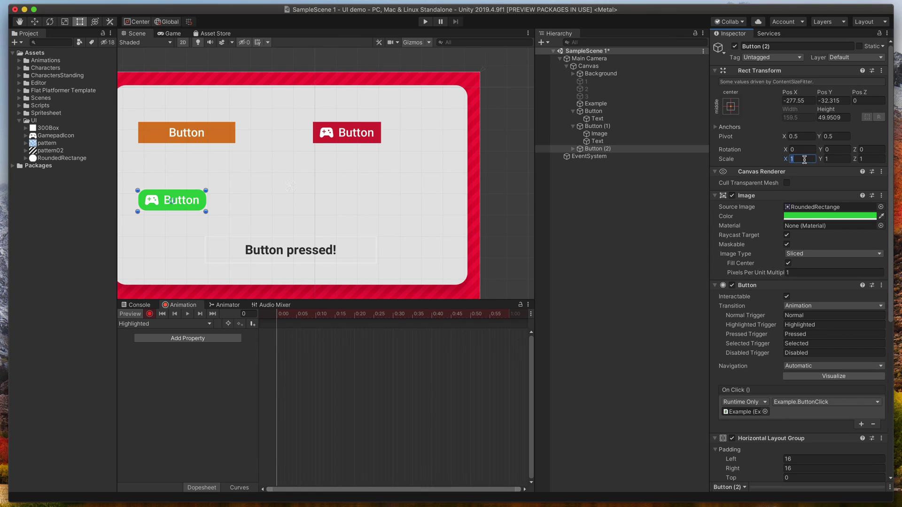
pyautogui.write('1.1')
pyautogui.press('Tab')
pyautogui.write('1.1')
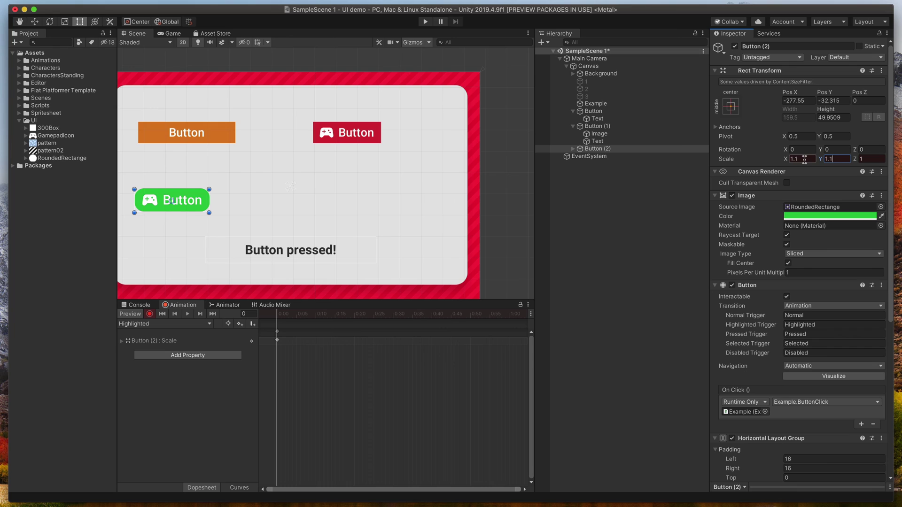
pyautogui.click(352, 382)
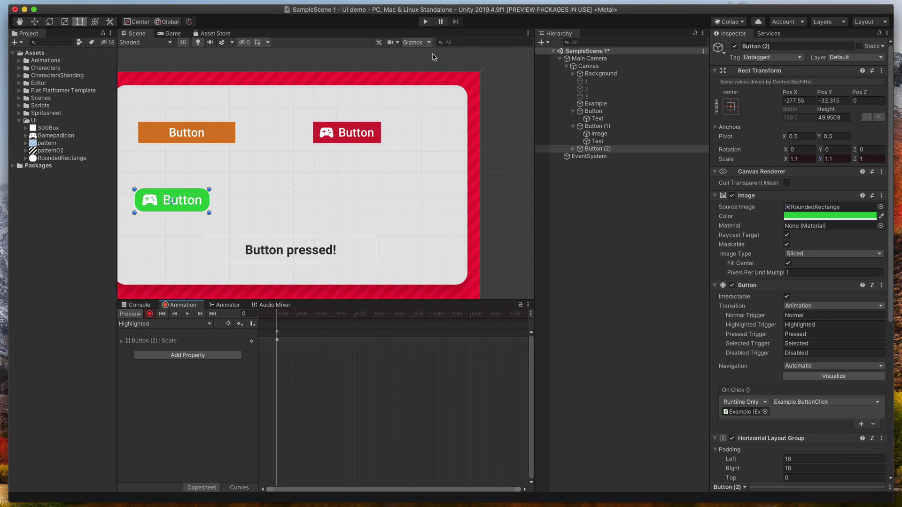
# Enter Play mode to test the three buttons
pyautogui.click(426, 23)
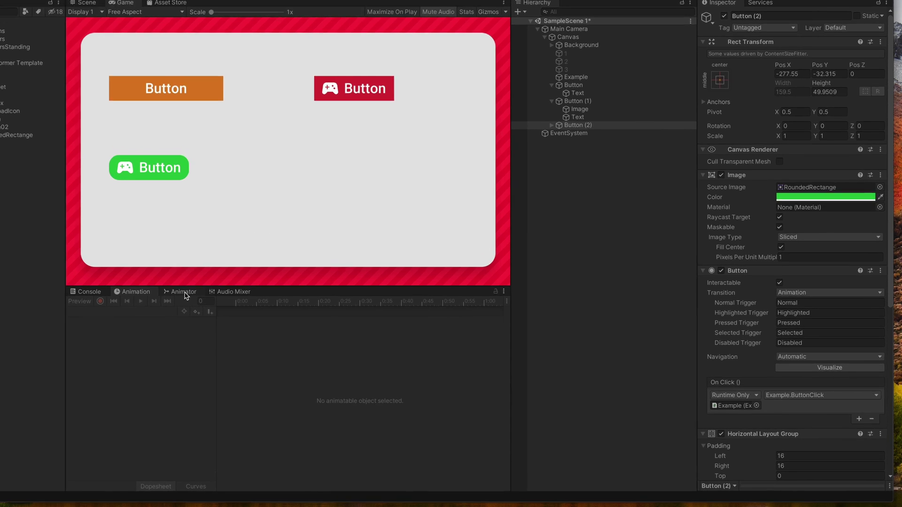
# In the Animator, set the Any State to Highlighted transition duration to 0.1
pyautogui.click(229, 305)
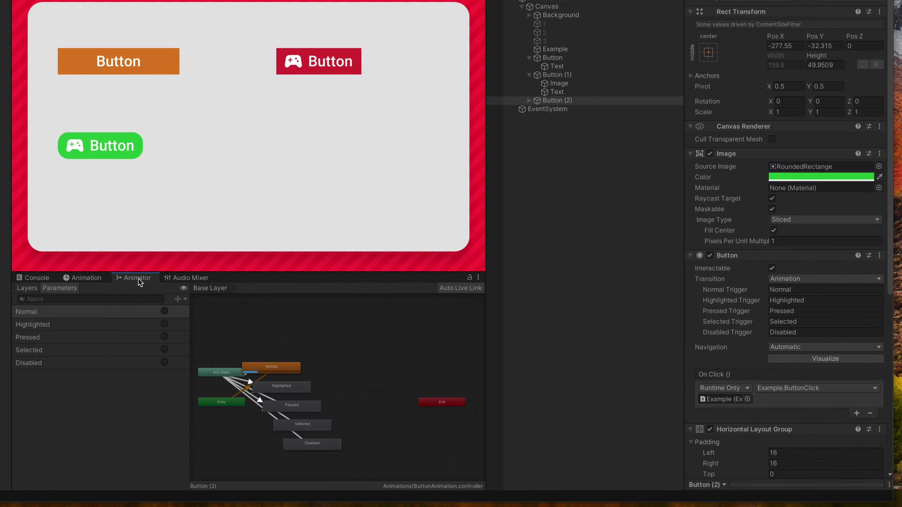
pyautogui.moveTo(221, 373); pyautogui.dragTo(388, 374)
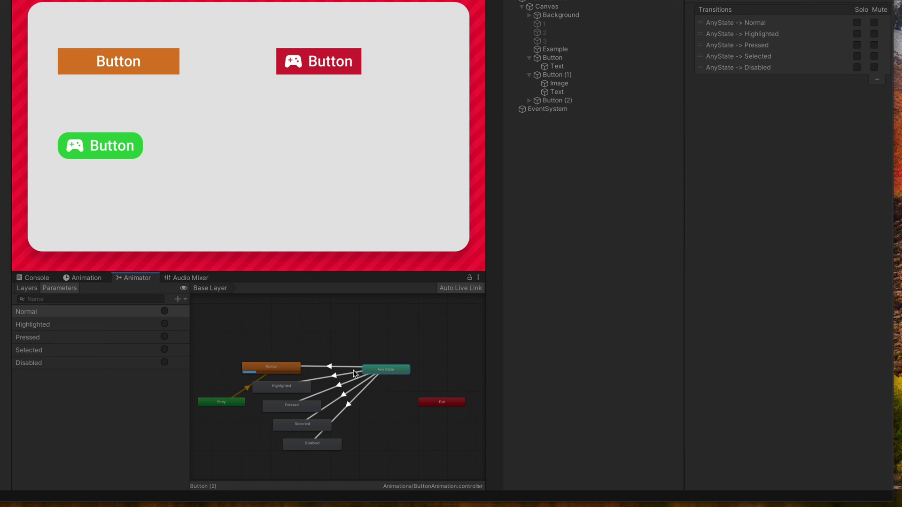
pyautogui.click(334, 376)
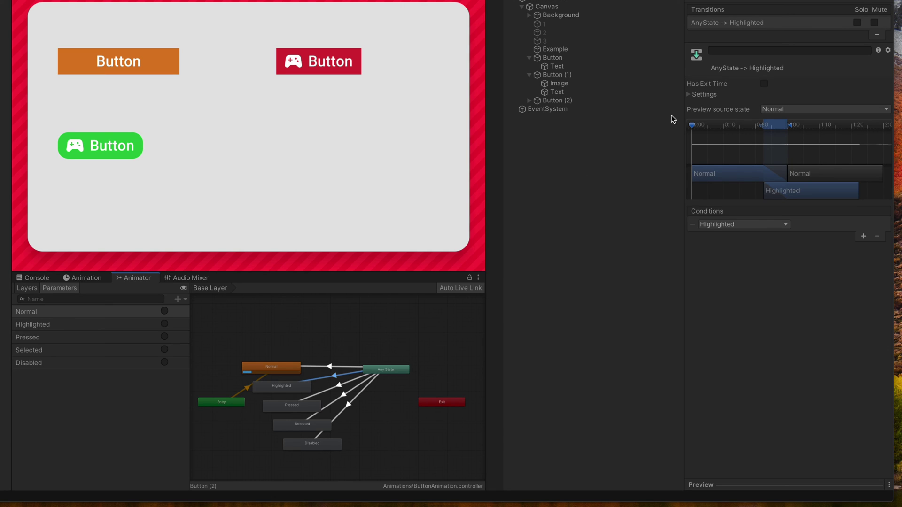
pyautogui.click(697, 95)
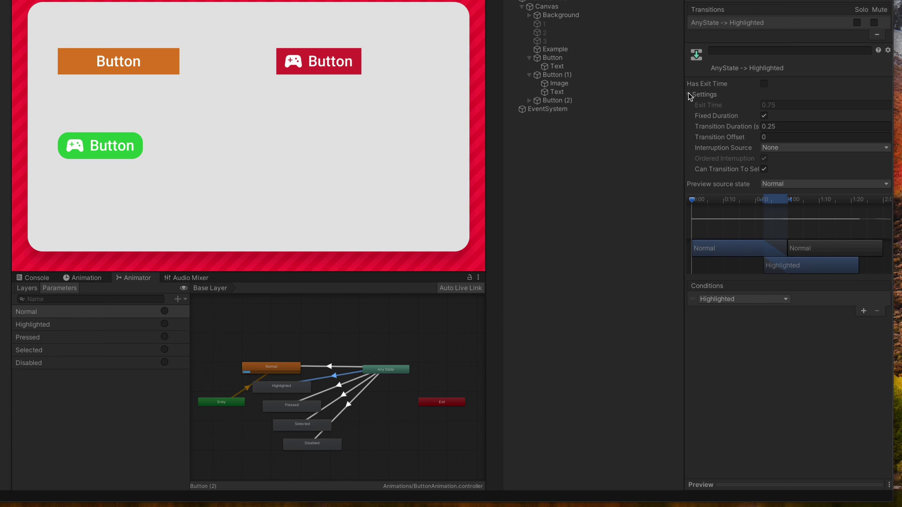
pyautogui.click(784, 125)
pyautogui.write('0.1')
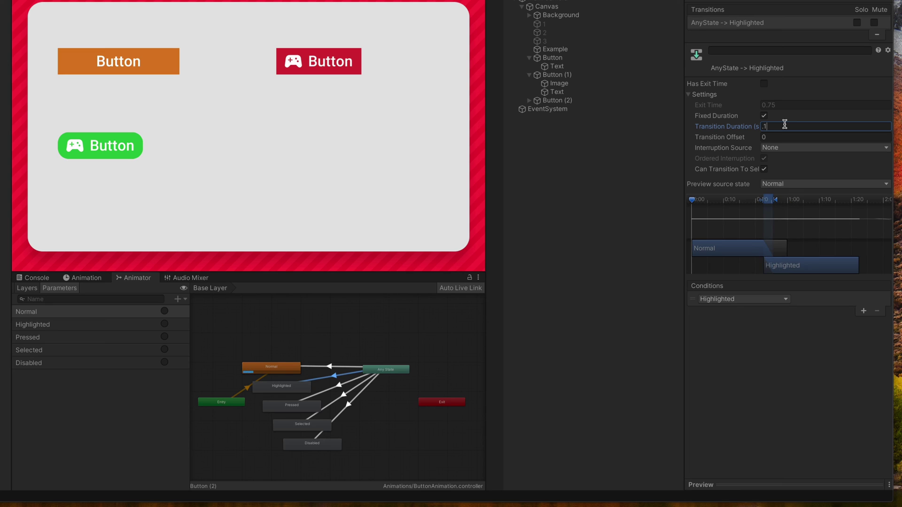
pyautogui.press('Tab')
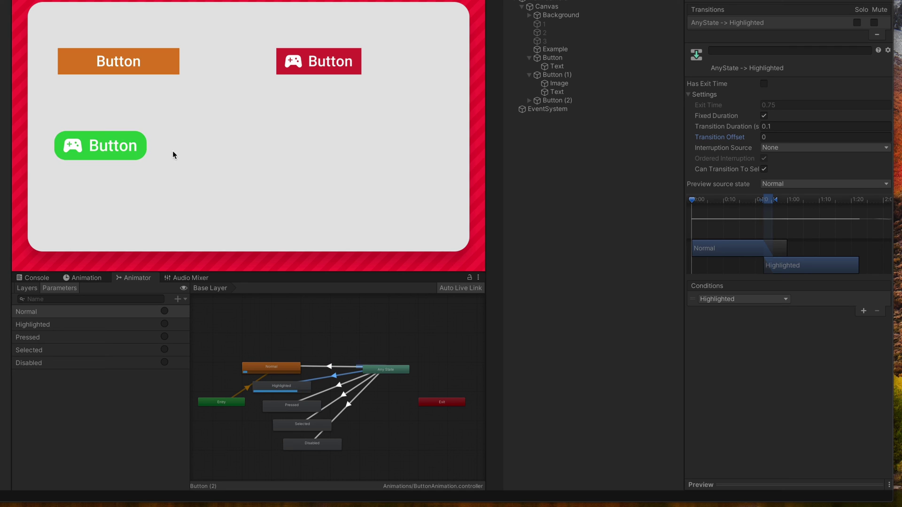
# Set the Any State to Normal transition duration to 0.1
pyautogui.click(330, 367)
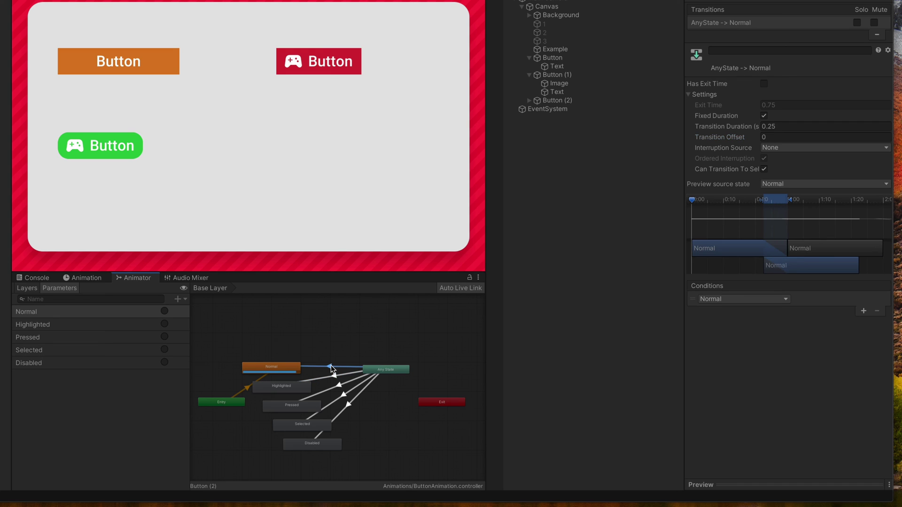
pyautogui.click(786, 125)
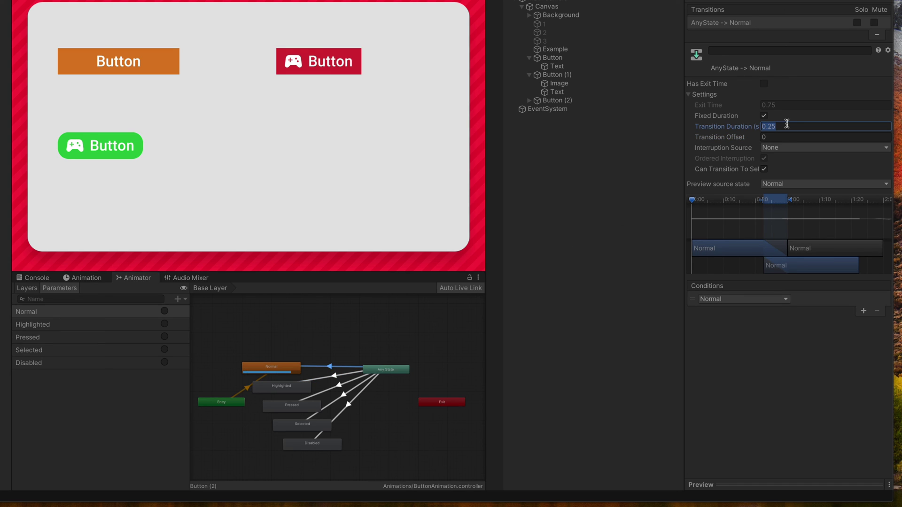
pyautogui.write('0.1')
pyautogui.press('Tab')
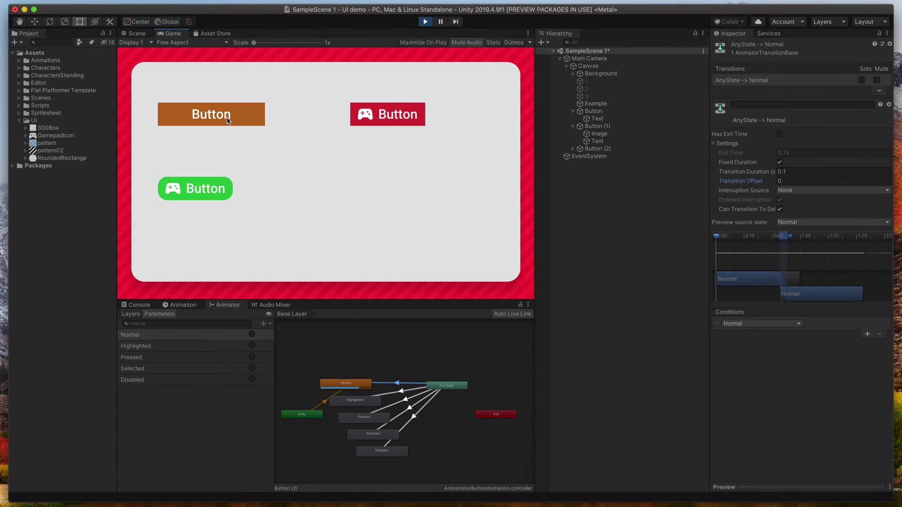
# Select caption objects 1–3 so the Simple, Resizable + icon, and Rounded corners captions show
pyautogui.click(586, 81)
pyautogui.keyDown('shift'); pyautogui.click(588, 97); pyautogui.keyUp('shift')
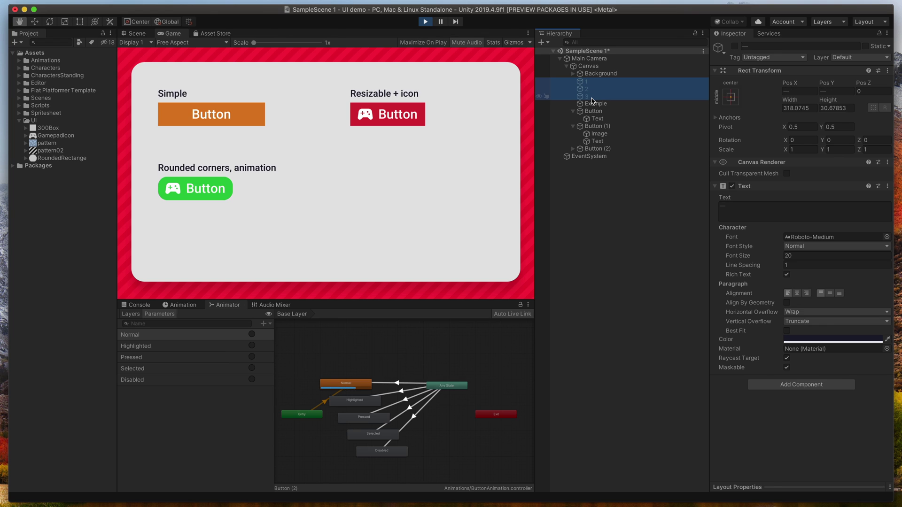
pyautogui.press('t')
pyautogui.click(449, 196)
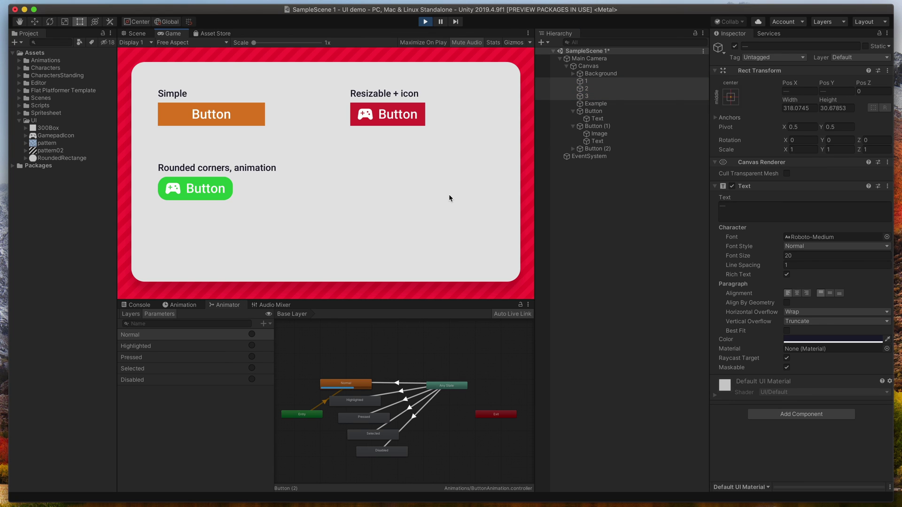